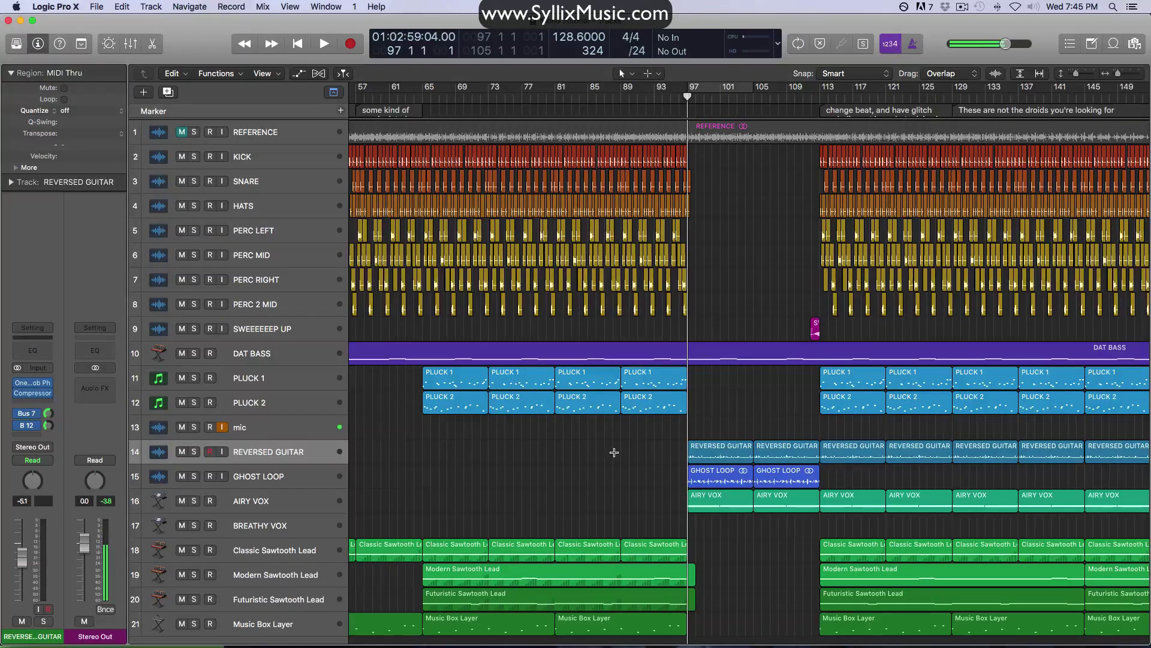
Scroll to bar 97 and zoom in horizontally and vertically on the REVERSED GUITAR track
scroll(630, 399, right, 5)
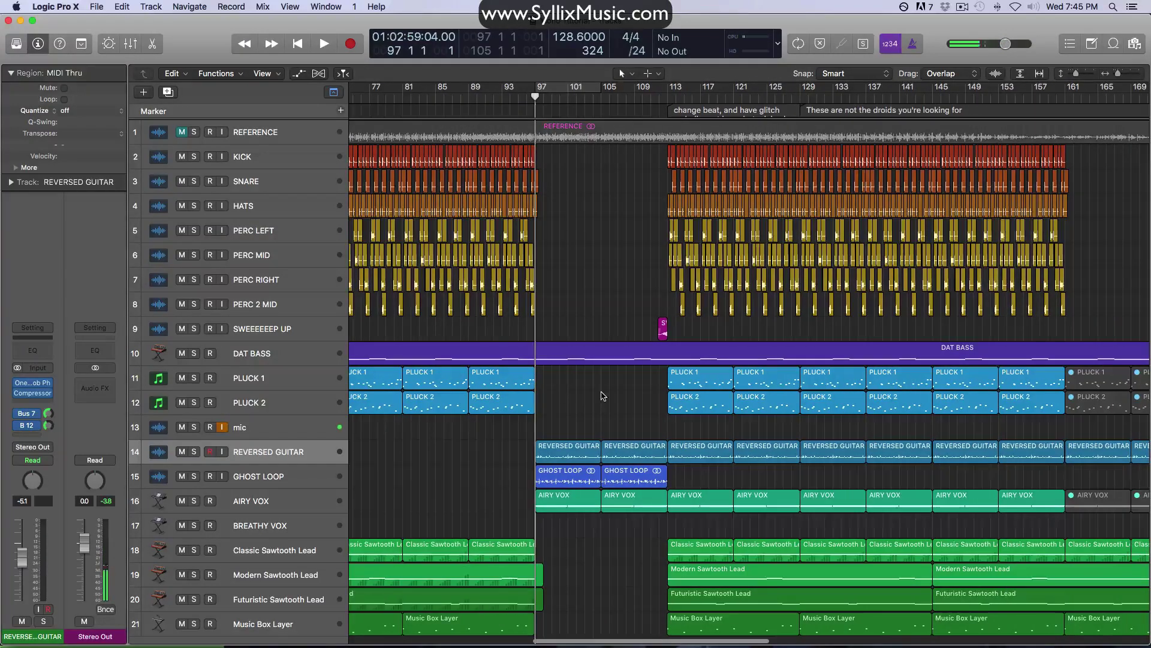
key(super+Right)
key(super+Down)
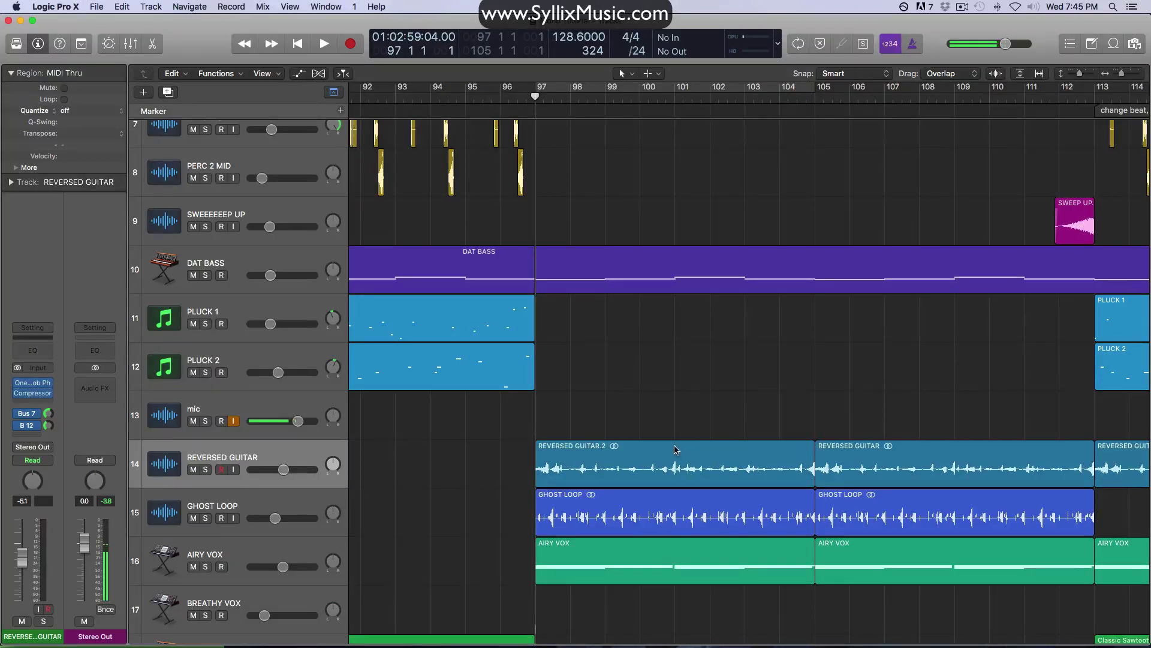
scroll(658, 419, right, 2)
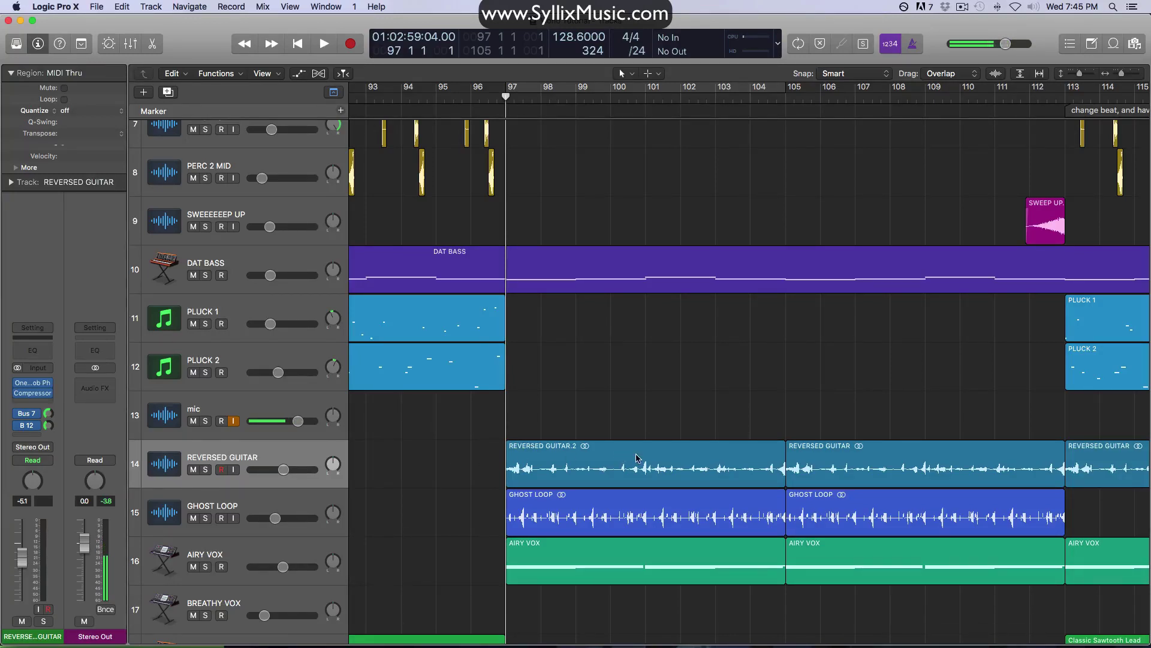
Select the REVERSED GUITAR.2 region and zoom in closer on its waveform
click(695, 454)
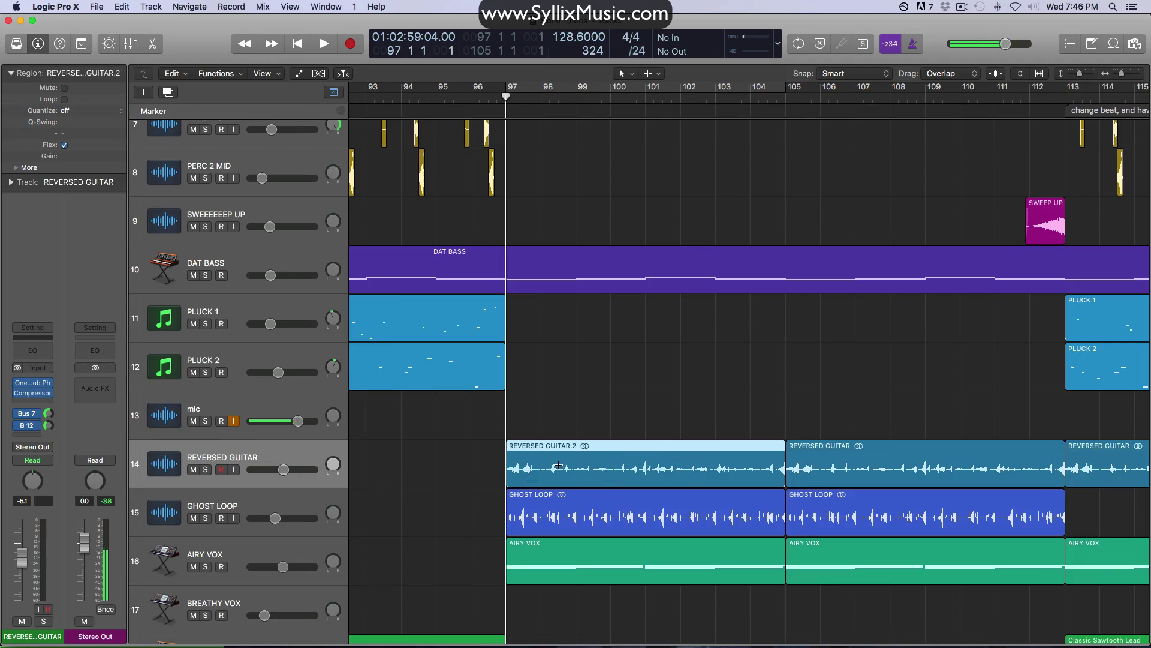
key(super+Down)
key(super+Down)
key(super+Down)
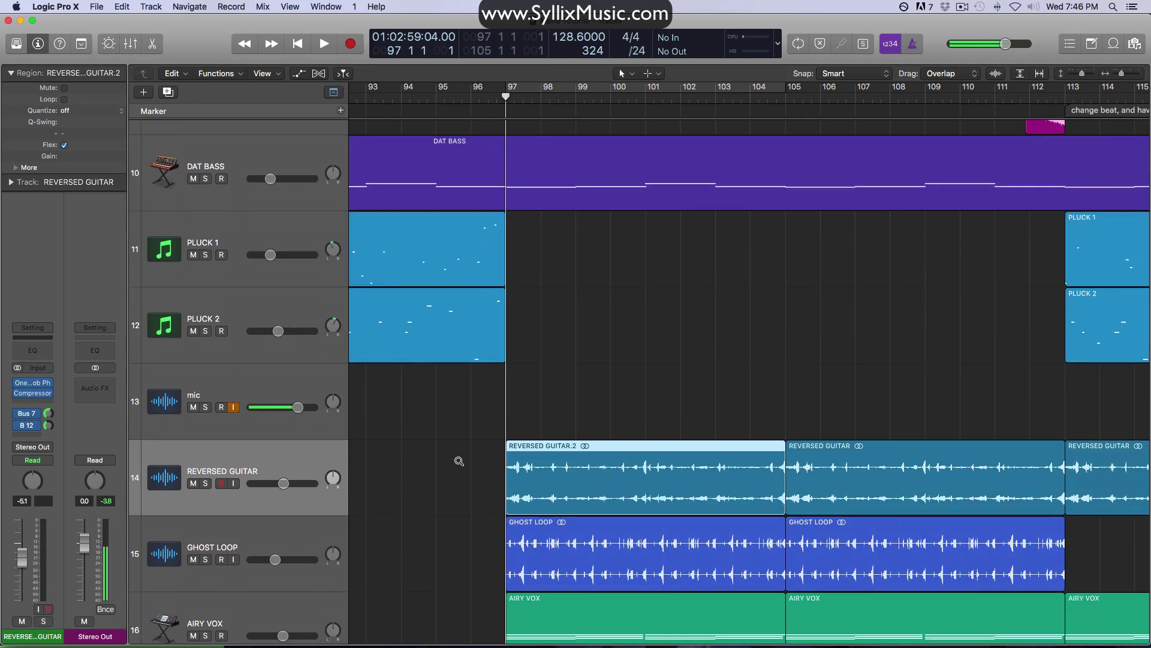
scroll(459, 460, down, 3)
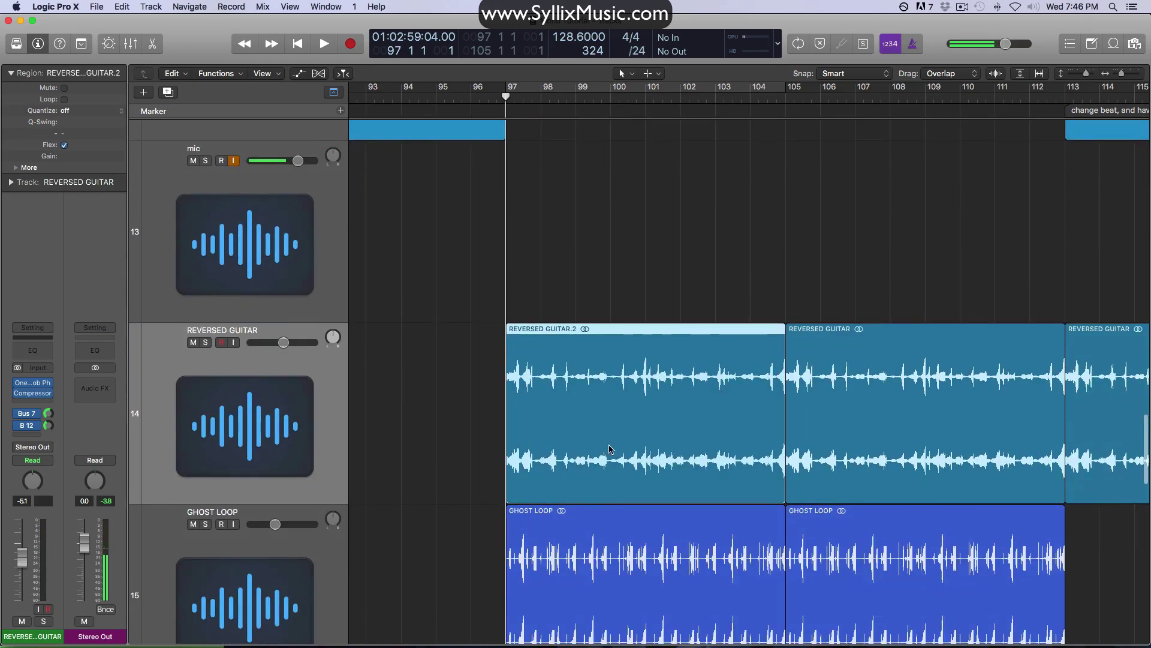
key(super+Right)
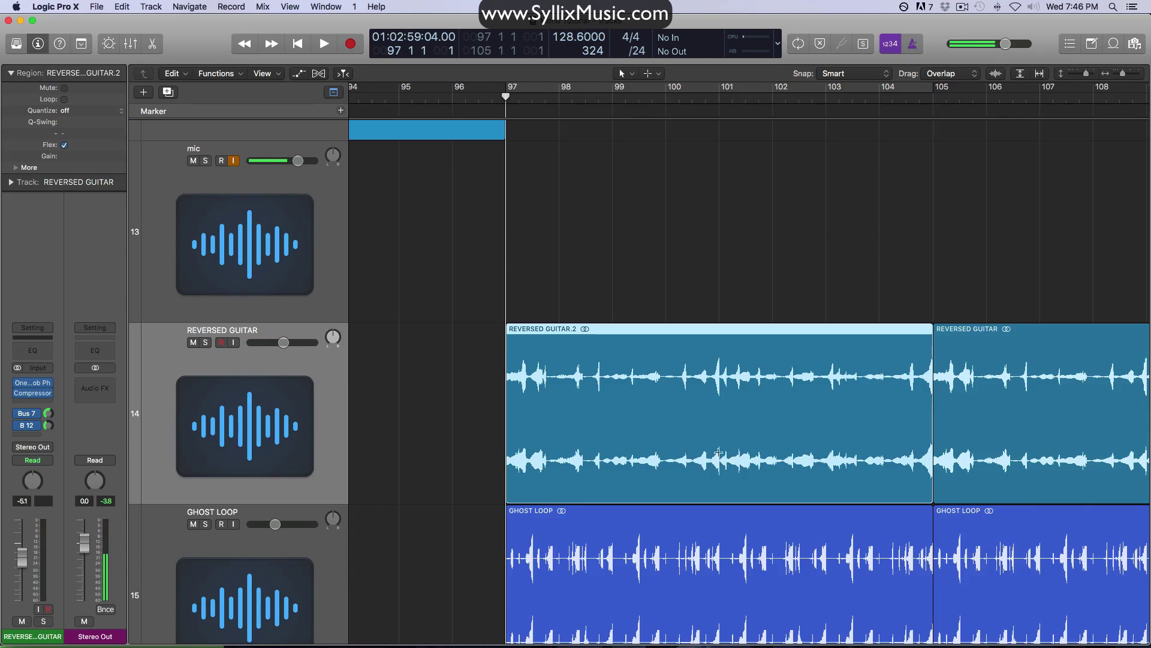
Zoom back out so all 21 tracks and bars 85–149 fit on screen
key(super+Up)
key(super+Up)
key(super+Up)
key(super+Up)
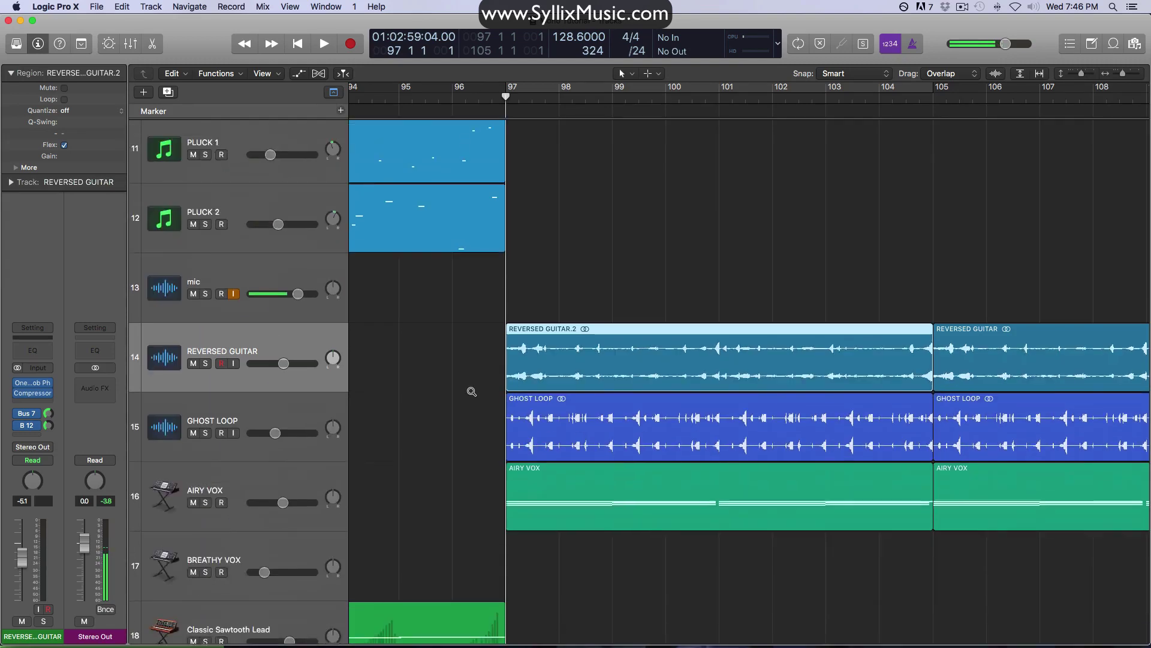
key(super+Up)
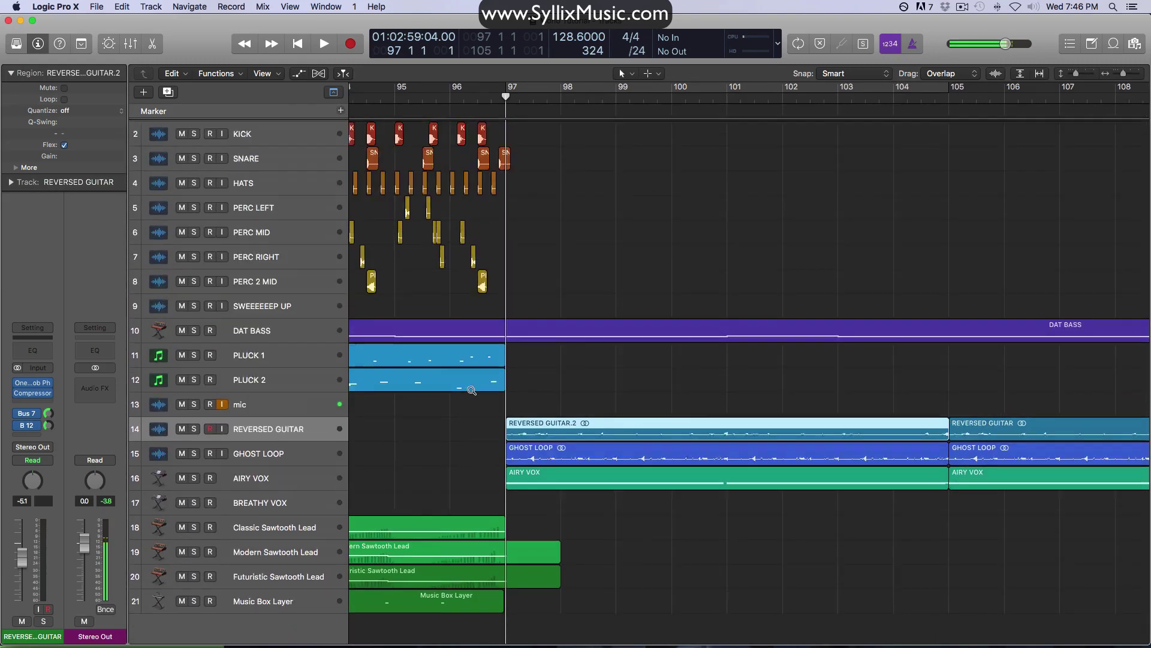
key(super+Left)
key(super+Left)
key(super+Left)
key(super+Down)
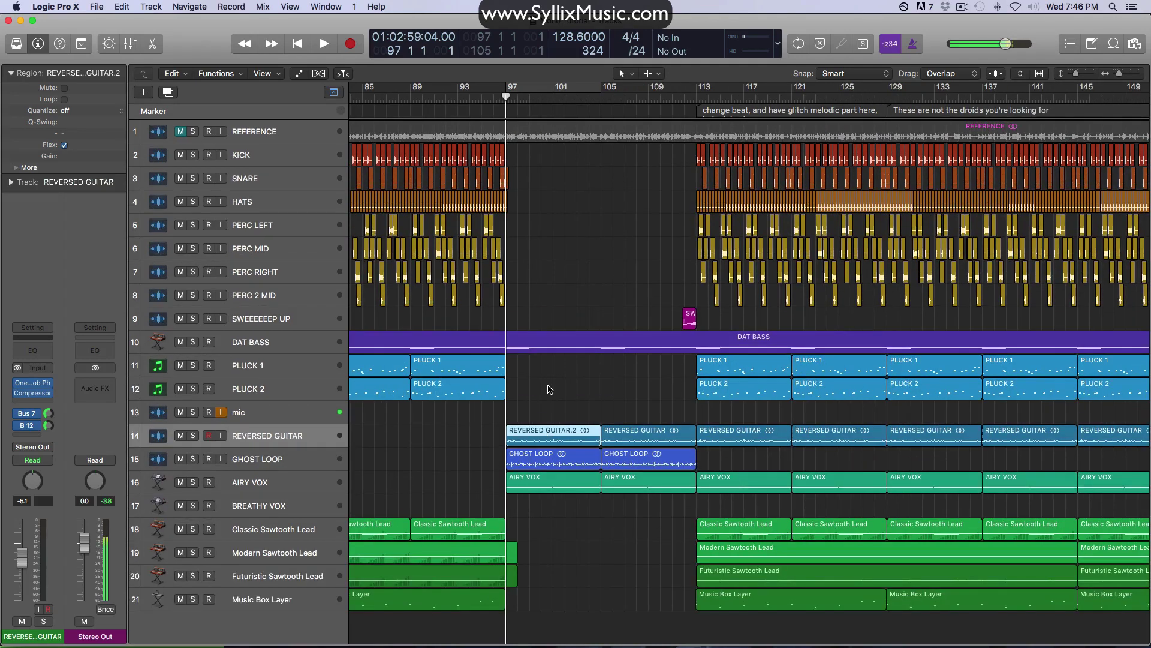
Insert a stereo MultiMeter from the Metering category on the Stereo Out channel
click(494, 432)
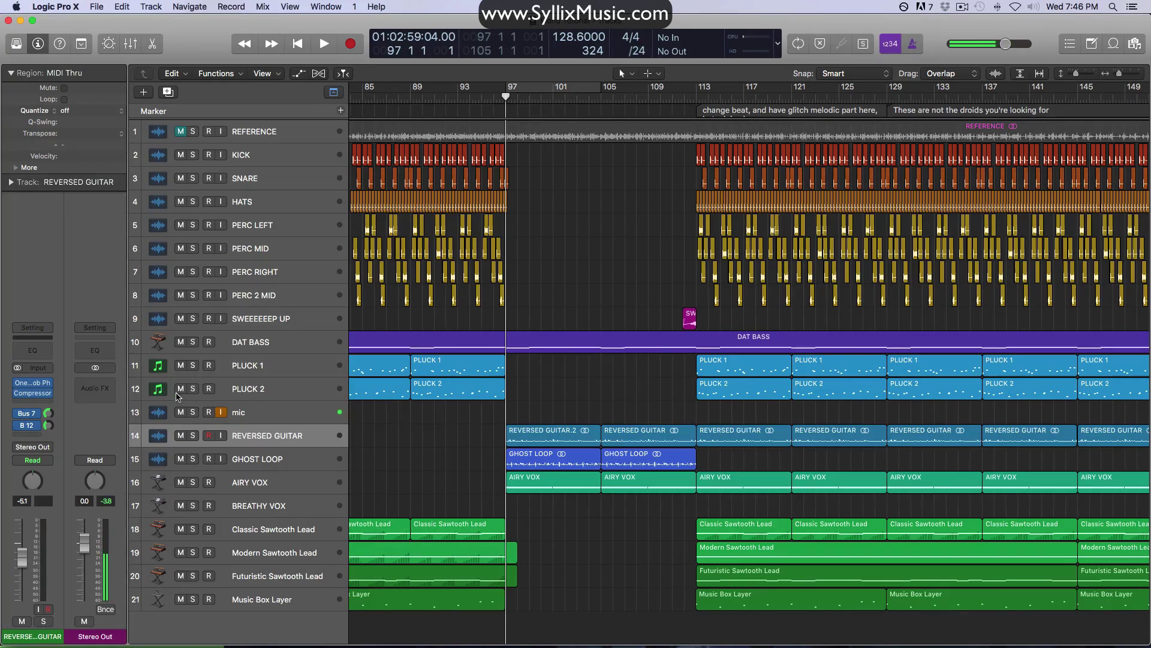
click(101, 386)
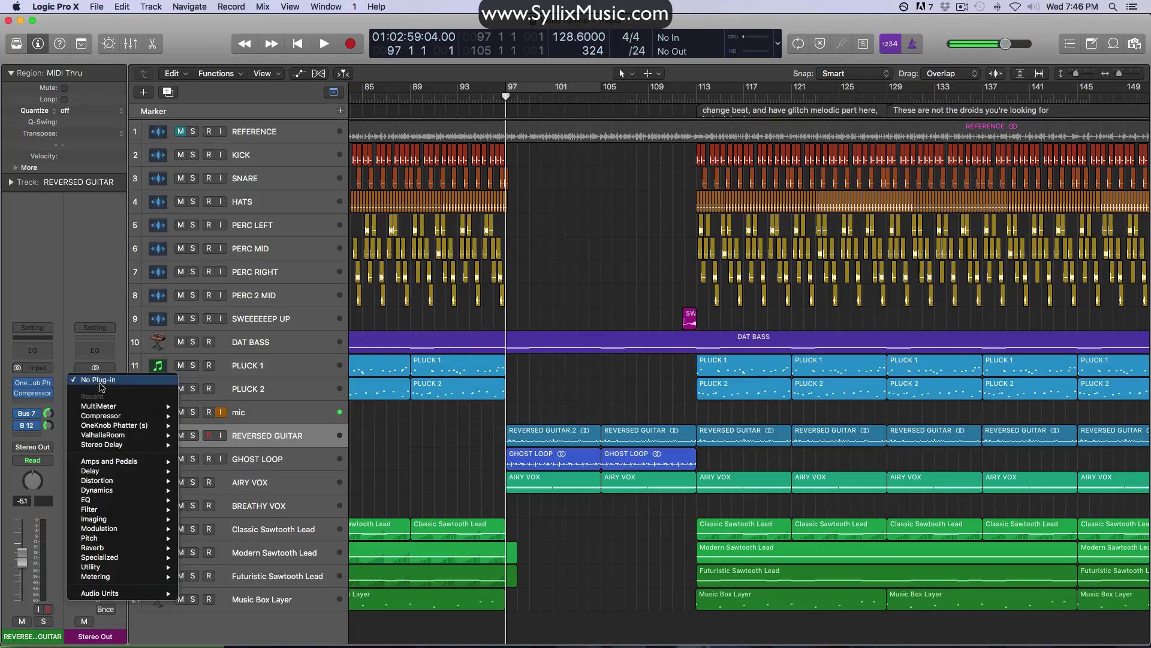
mouse_move(123, 576)
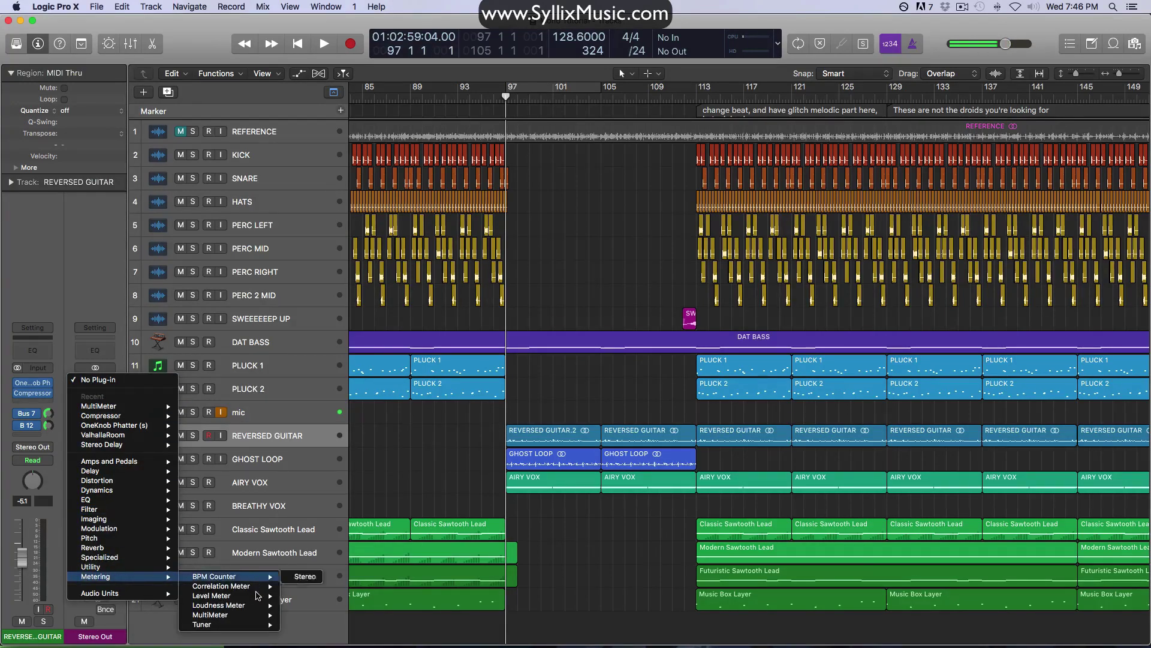
mouse_move(246, 618)
click(304, 615)
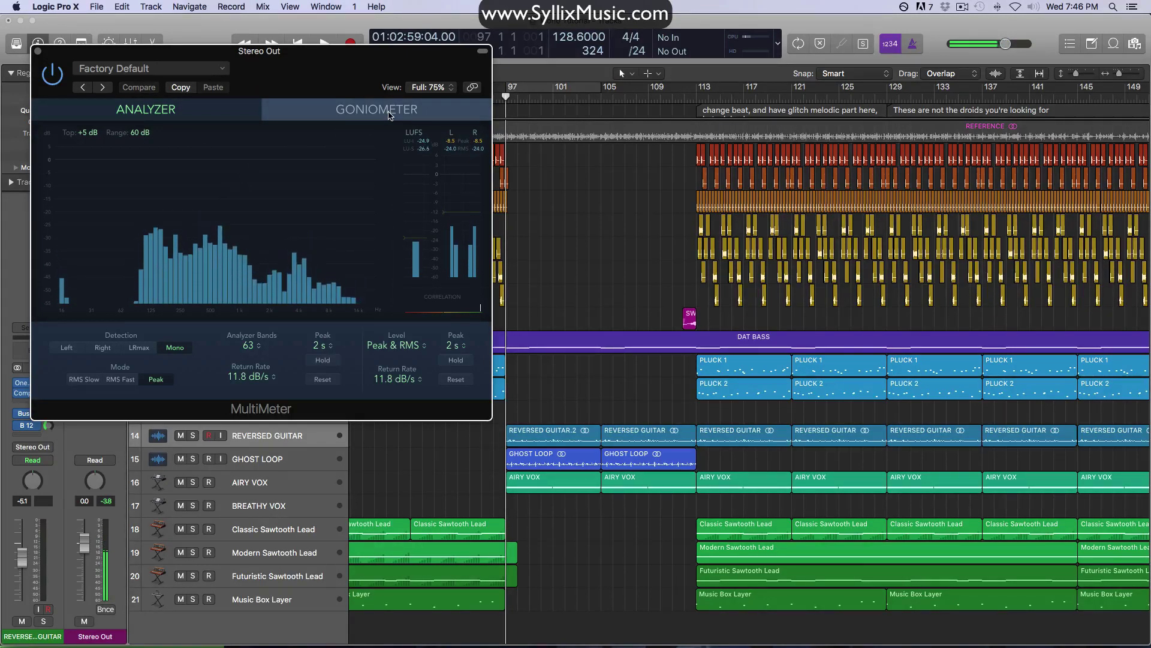
Show the MultiMeter's goniometer with Auto Gain at 100% and move the window aside
click(354, 110)
drag(82, 375, 84, 198)
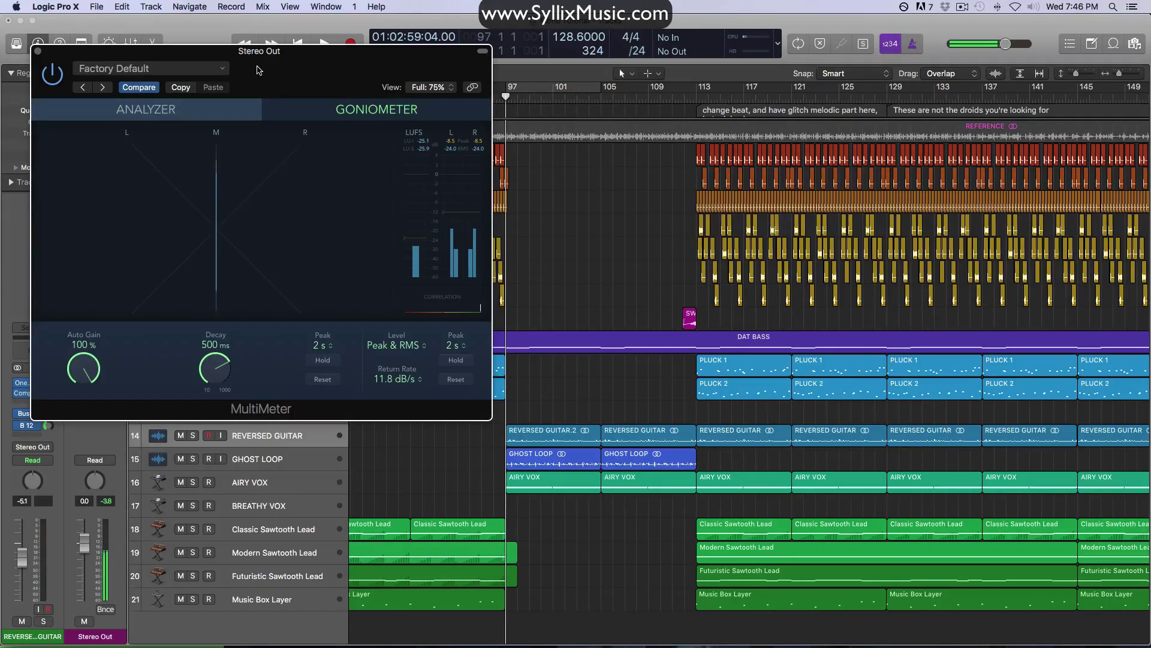
drag(278, 52, 953, 170)
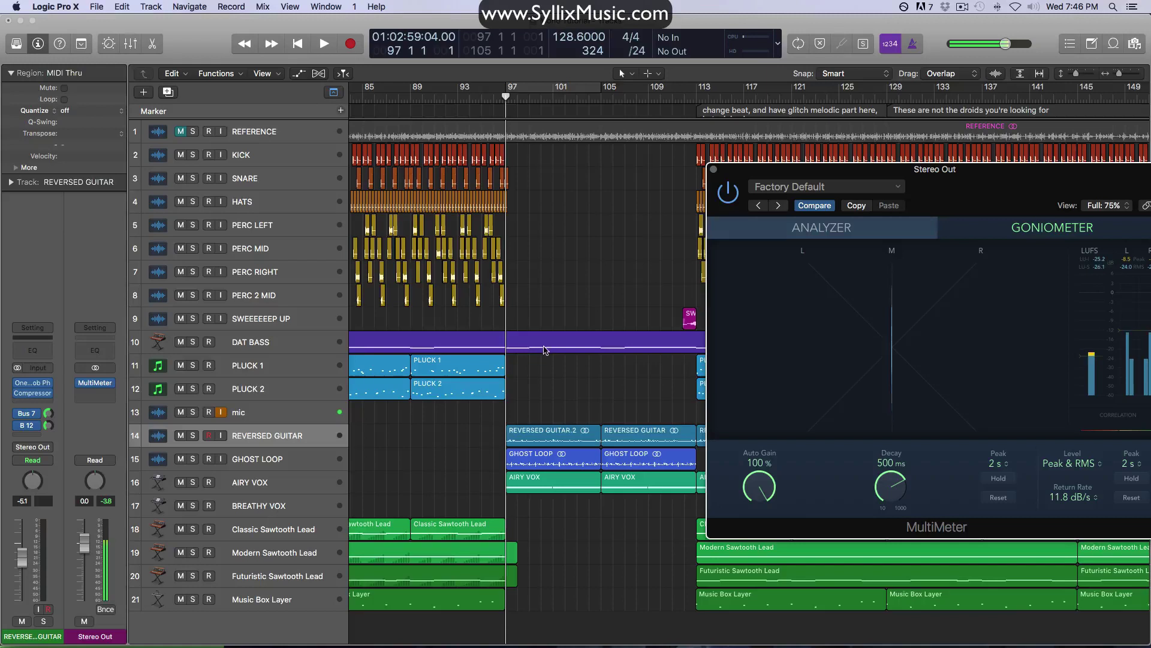
Solo REVERSED GUITAR and play it back while watching the goniometer
scroll(527, 365, down, 3)
scroll(528, 366, right, 3)
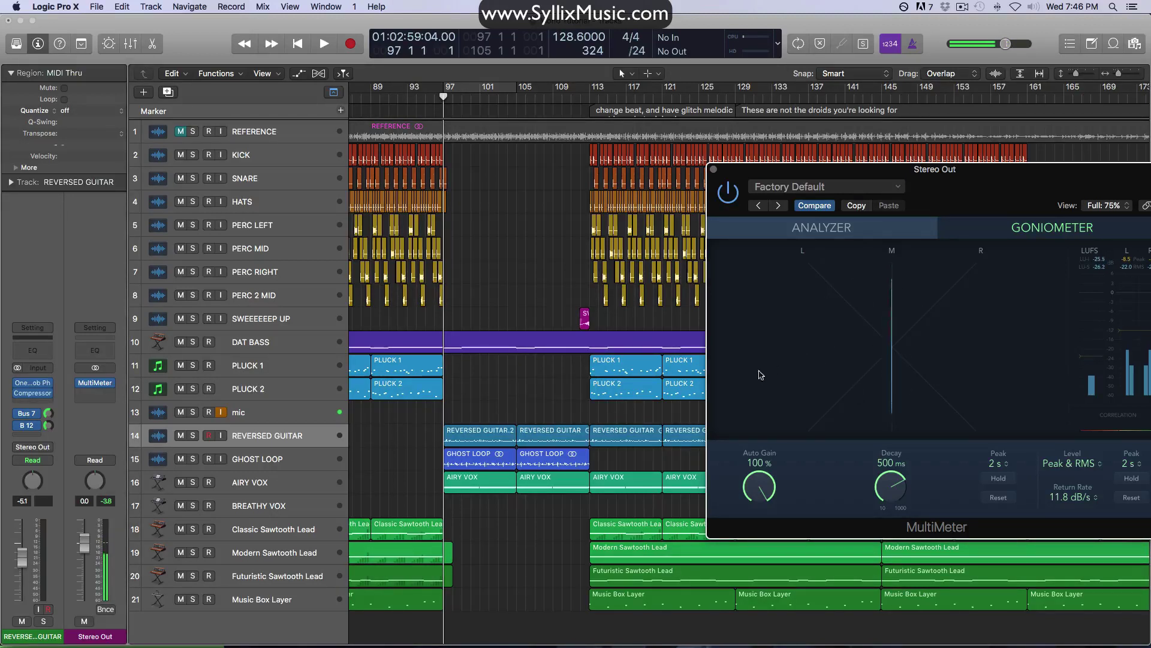
click(191, 437)
key(space)
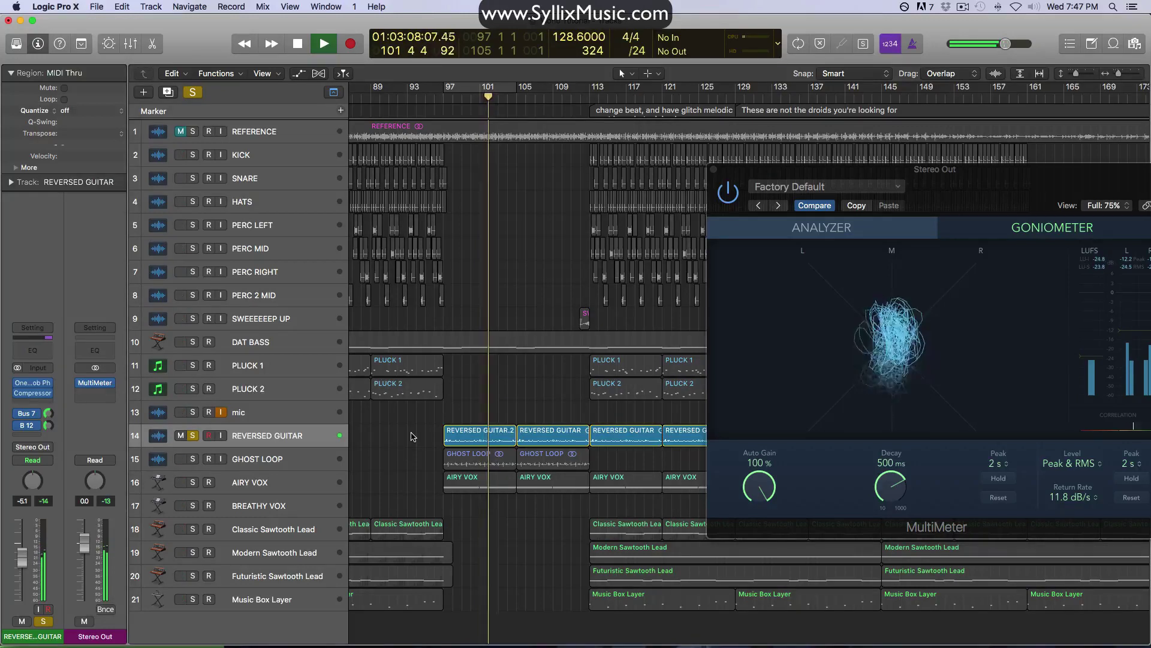
Stop playback, unsolo the track, and select the REVERSED GUITAR.2 region
key(space)
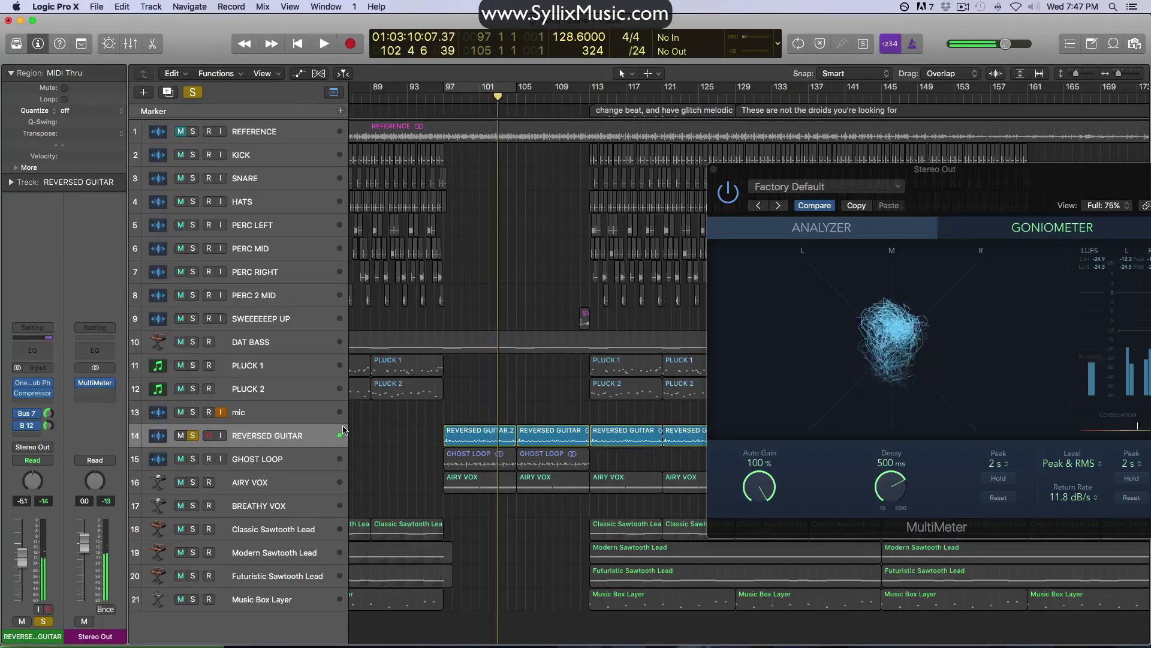
key(s)
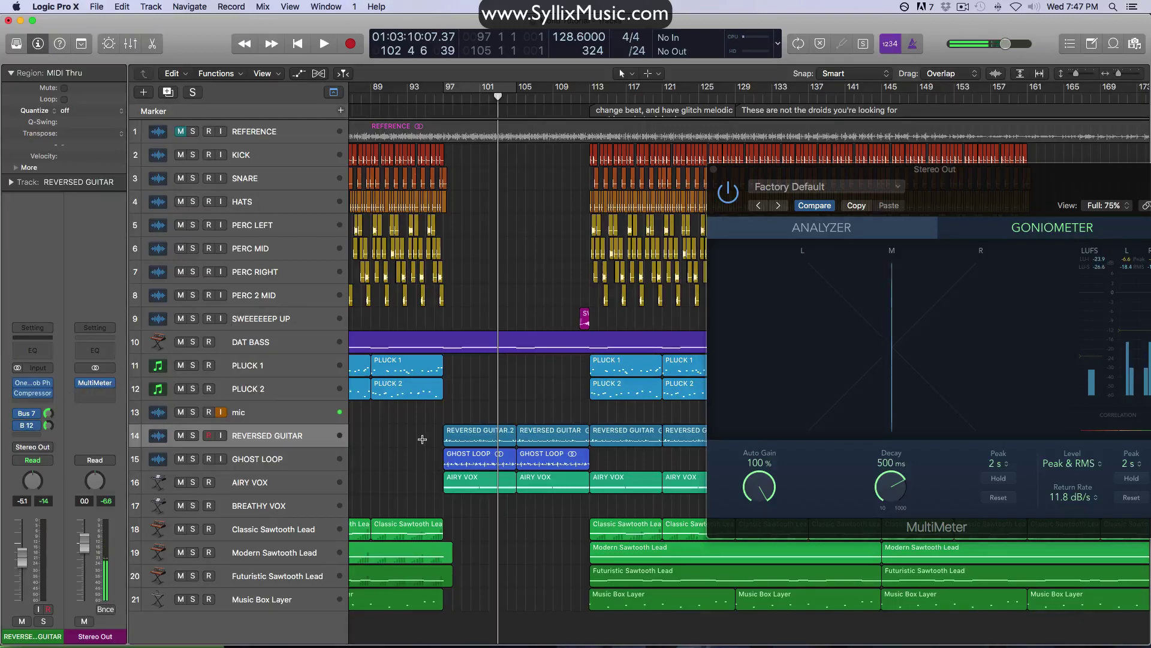
click(462, 435)
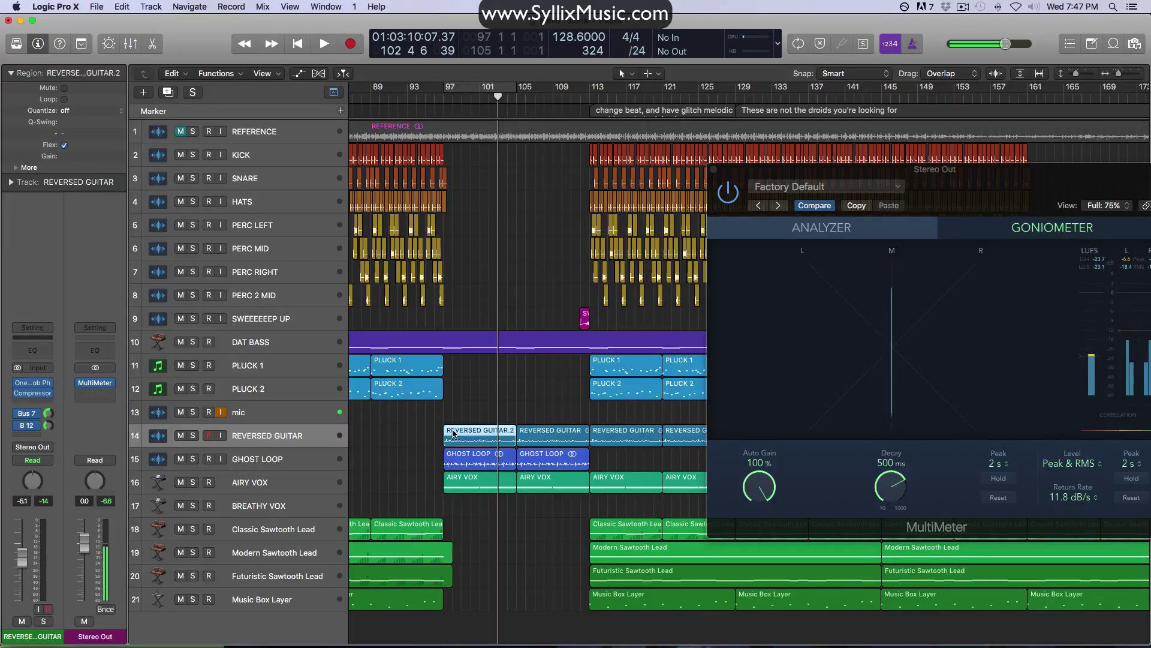
Close the MultiMeter window, loop bars 97–105 from the region, and solo REVERSED GUITAR
click(714, 169)
key(u)
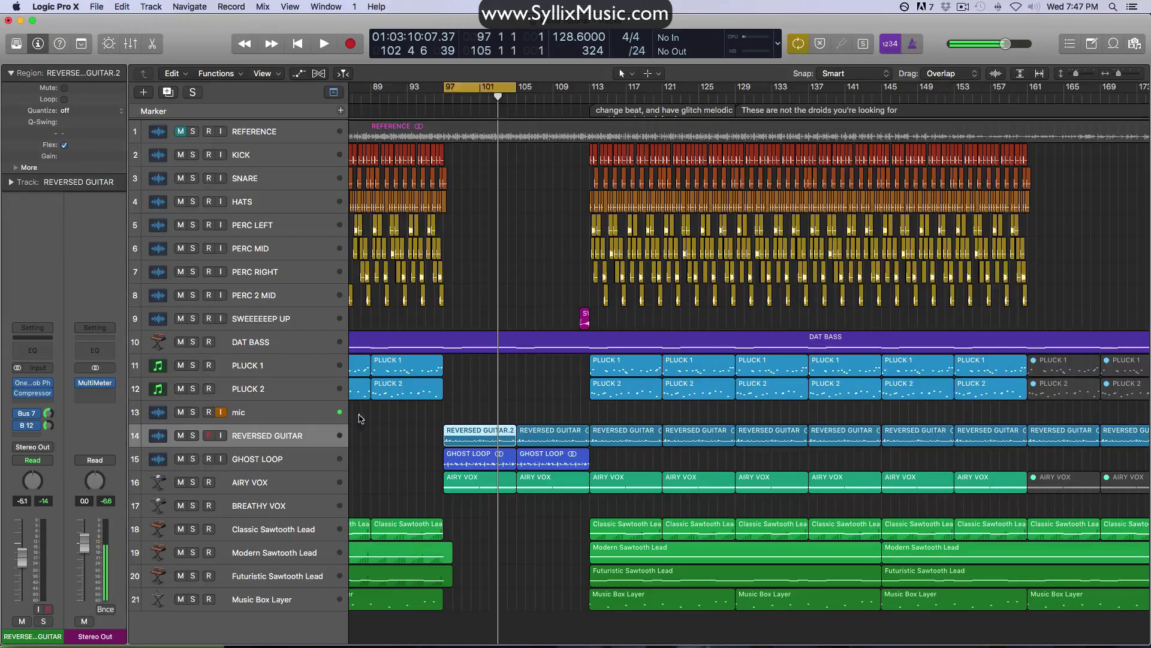
click(193, 436)
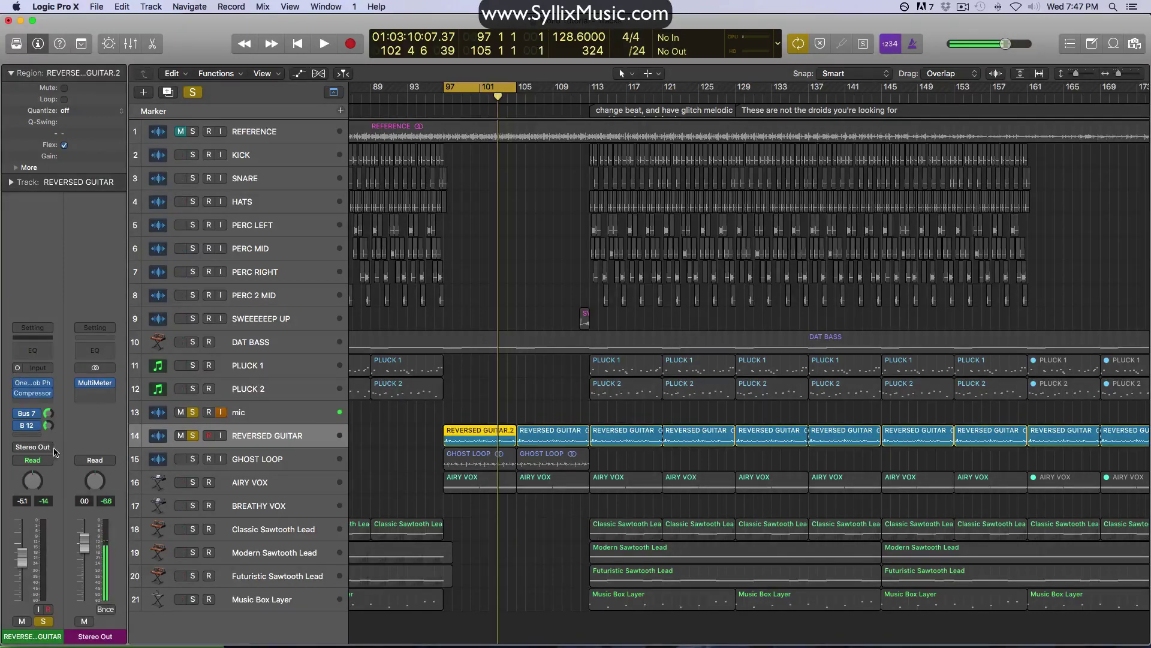
Set the REVERSED GUITAR output to Mono > Output 1, then show the full Mixer
click(46, 451)
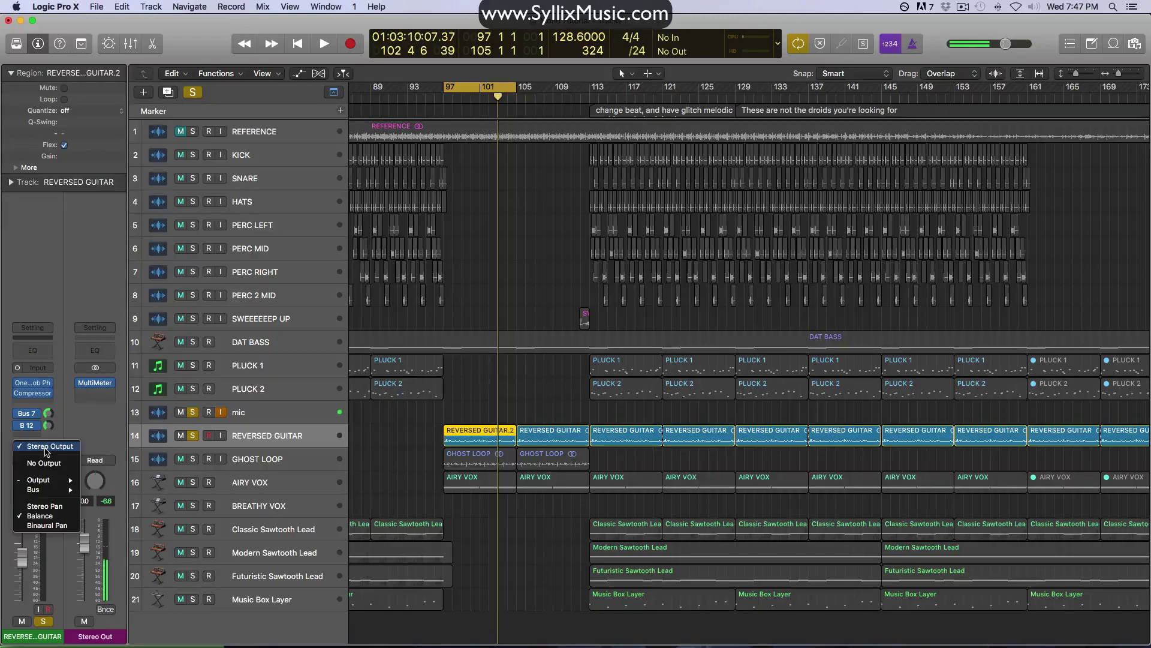
mouse_move(49, 480)
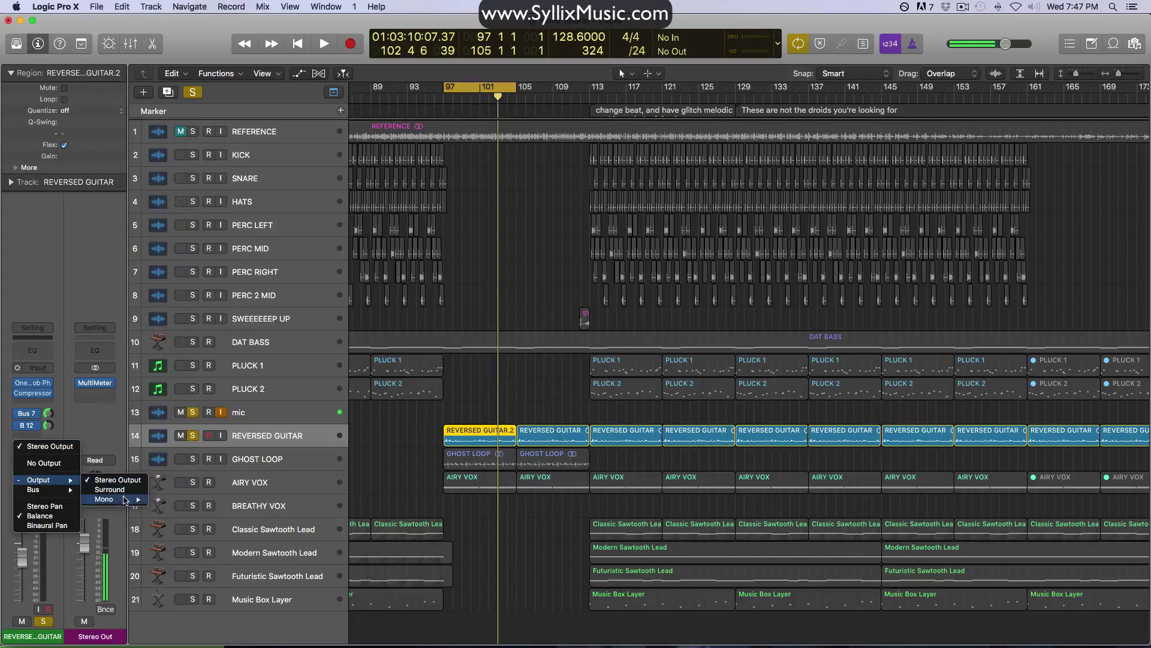
mouse_move(126, 501)
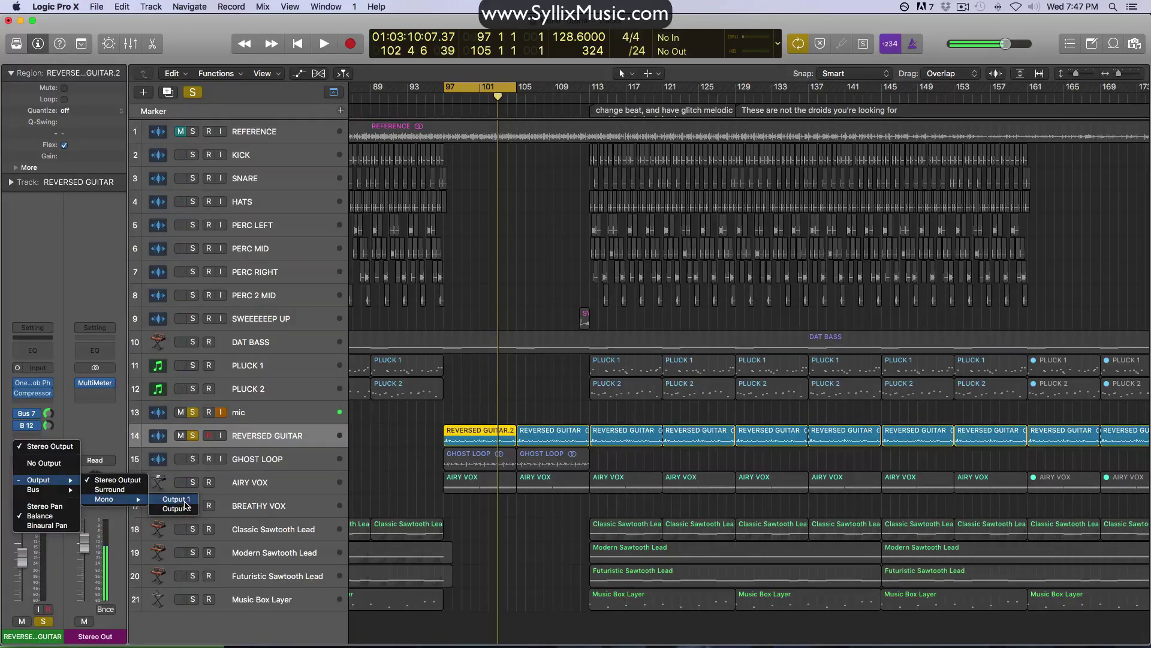
click(184, 501)
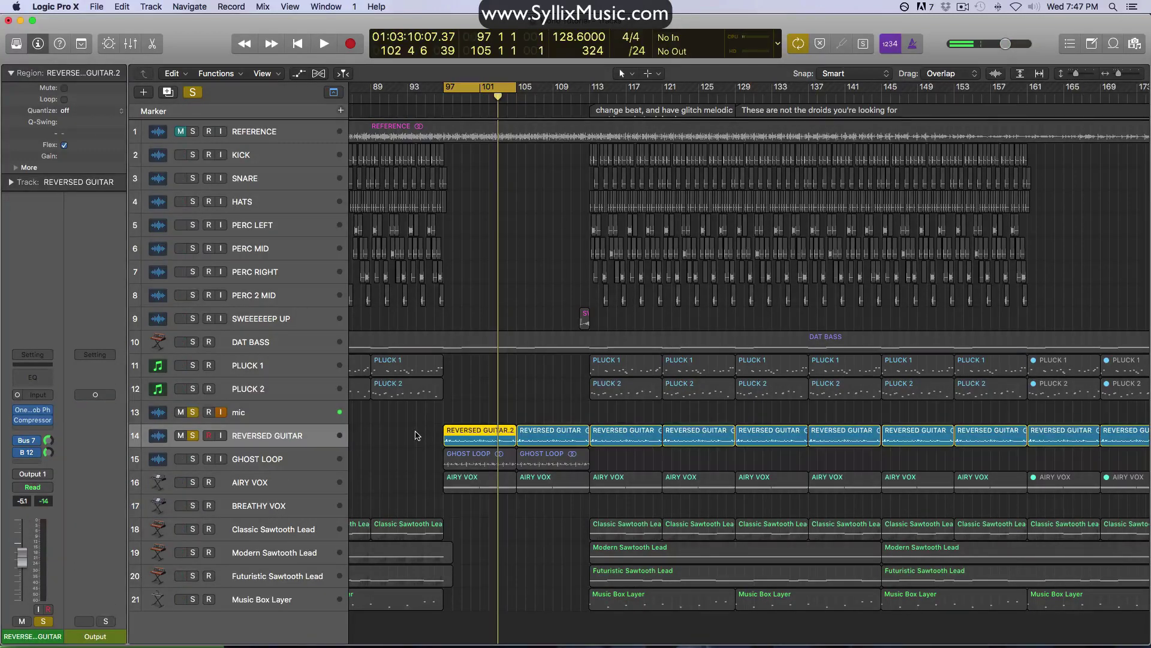
key(x)
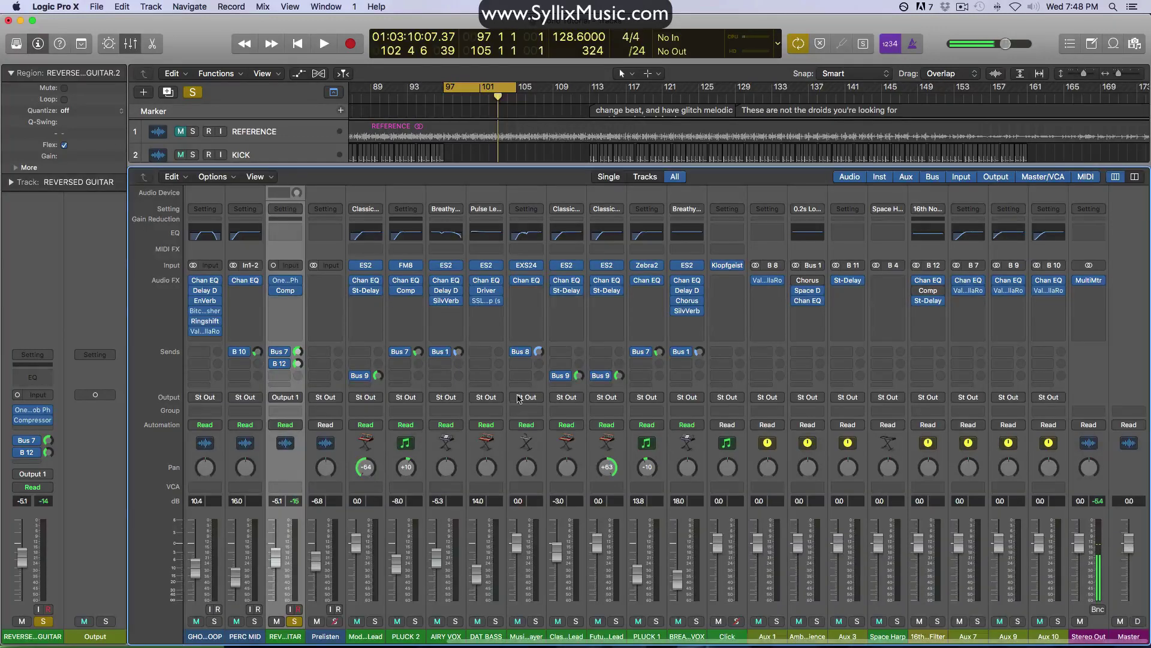
In the Mixer, unmute Stereo Out and remove its MultiMeter plug-in
scroll(825, 507, right, 1)
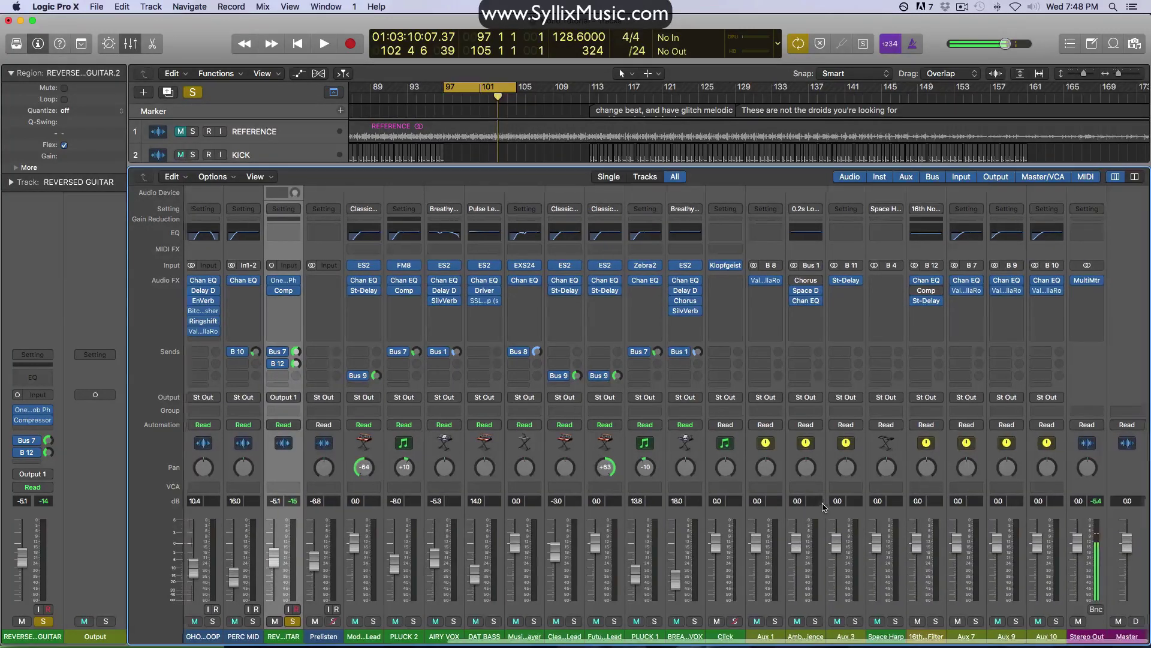
click(1080, 626)
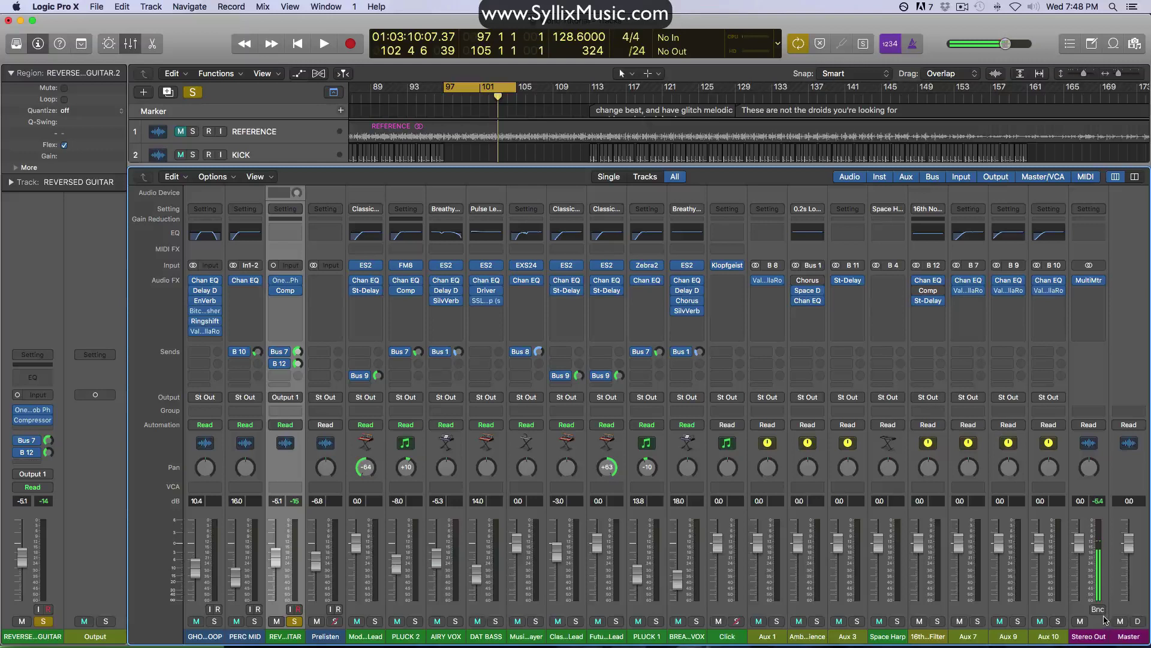
click(1101, 270)
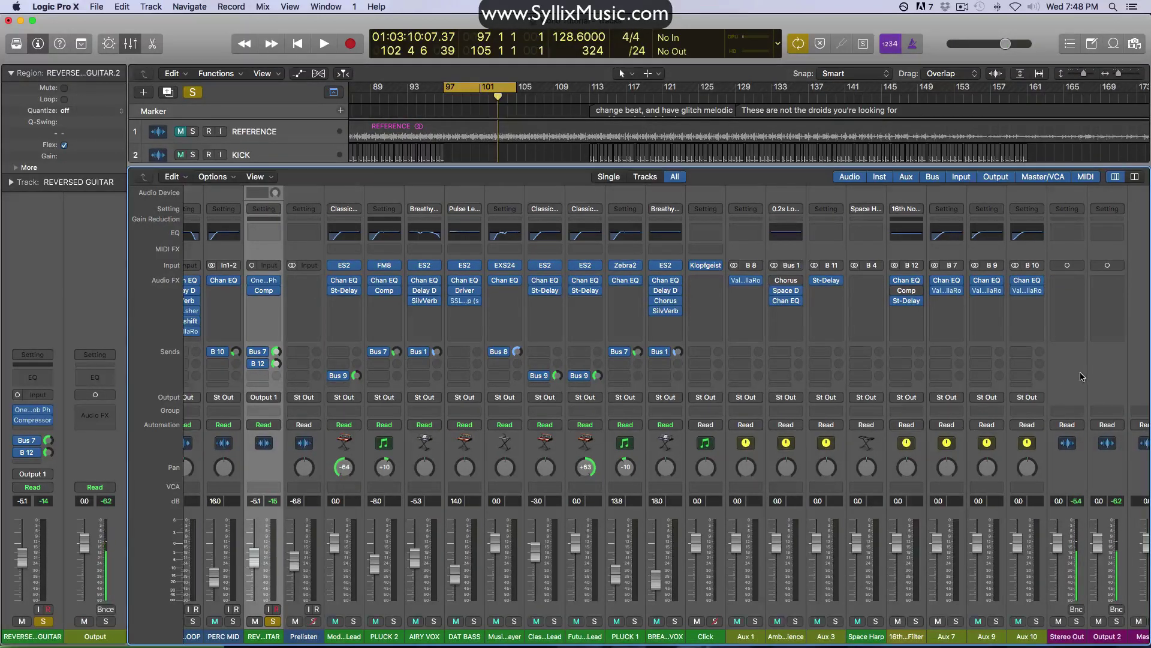
Select the Stereo Out strip and open its Bounce dialog for bars 97–105
click(1074, 372)
click(1102, 371)
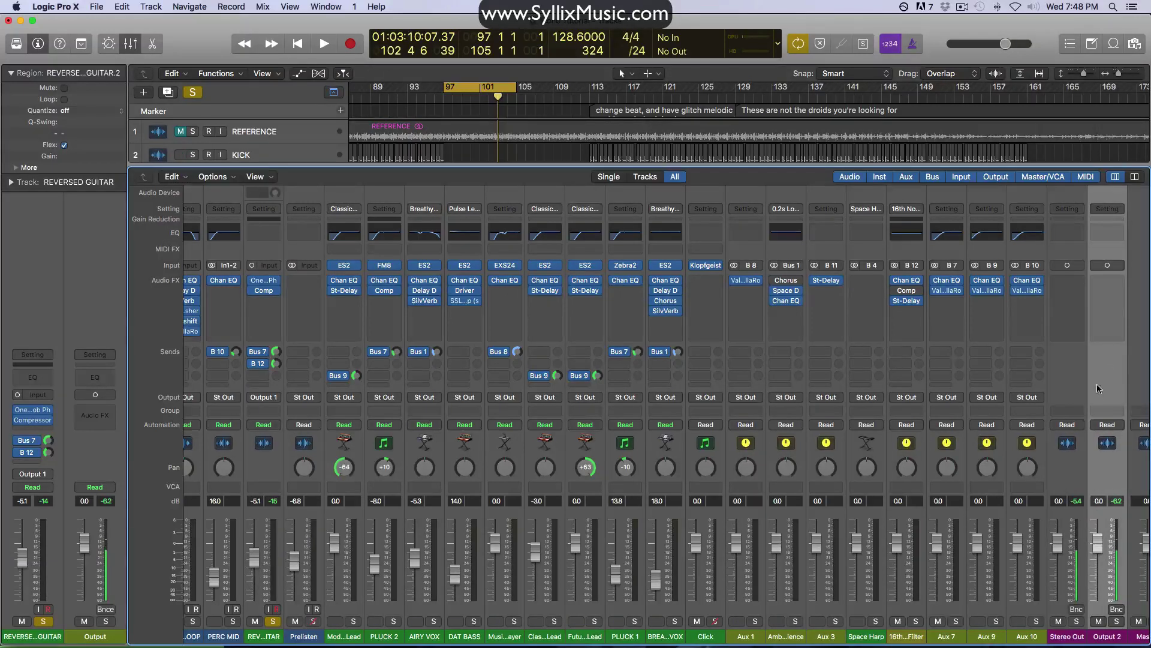
click(1066, 381)
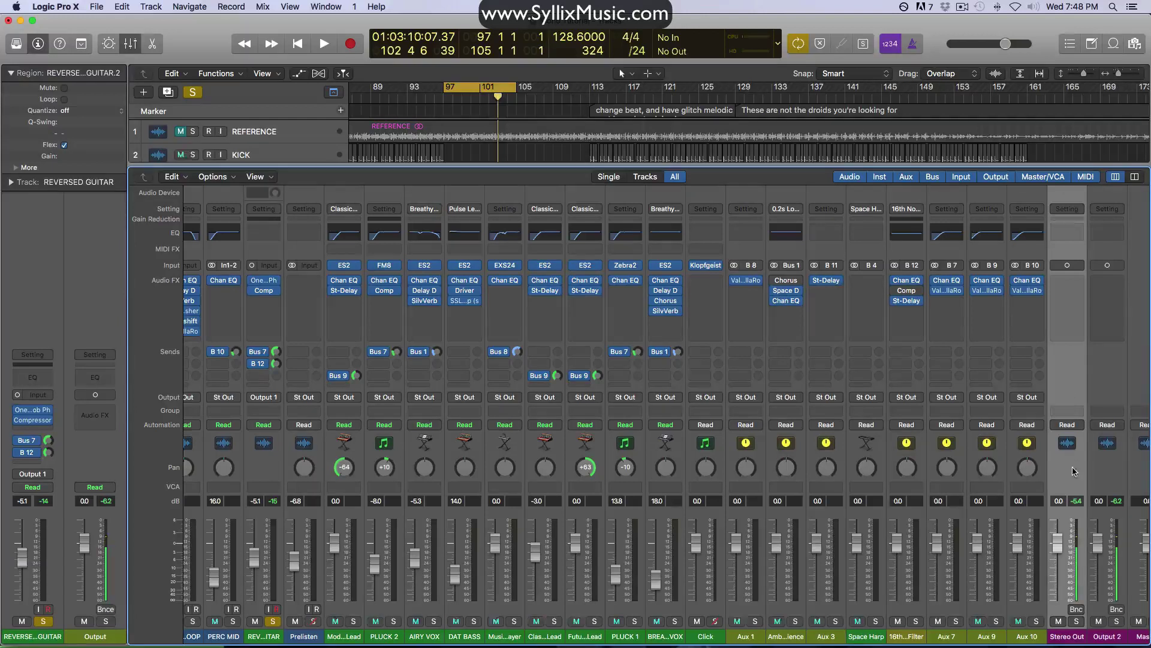
click(1076, 610)
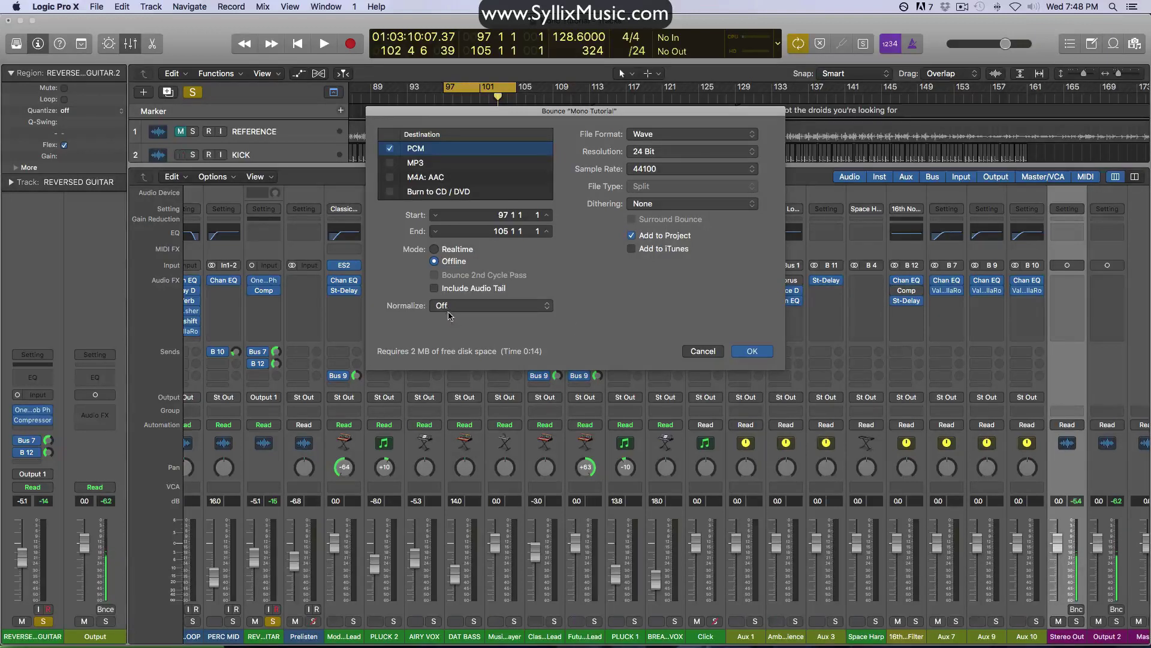
Confirm the bounce settings, append ' - TEST1' to the name, and bounce the file
click(753, 351)
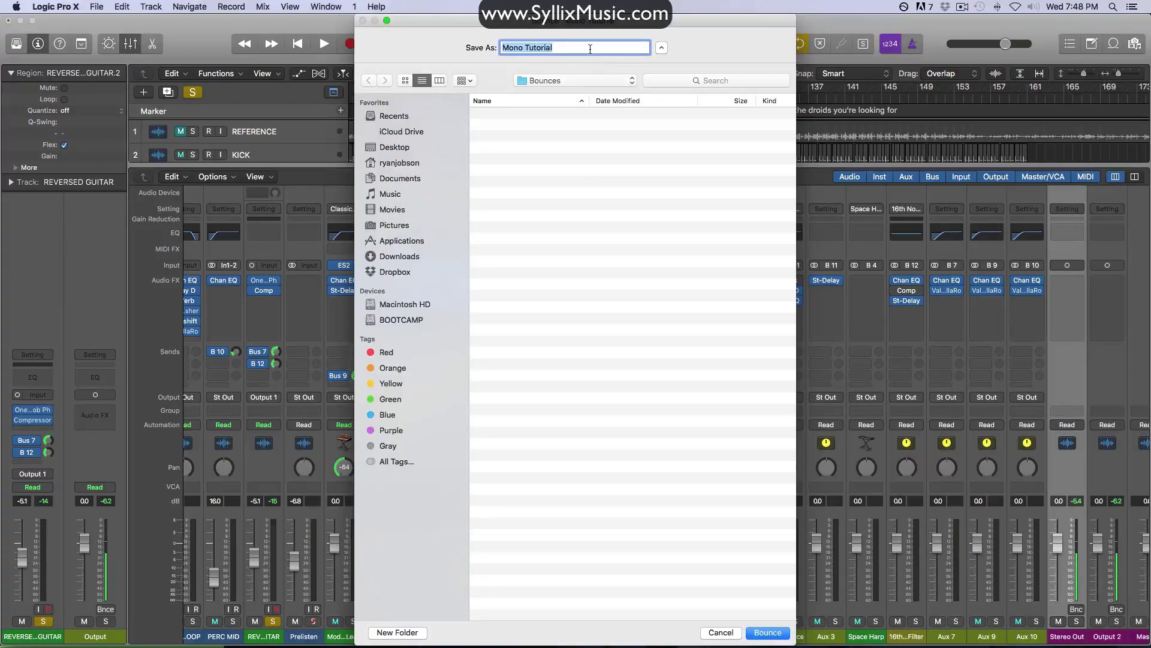
click(590, 48)
click(768, 633)
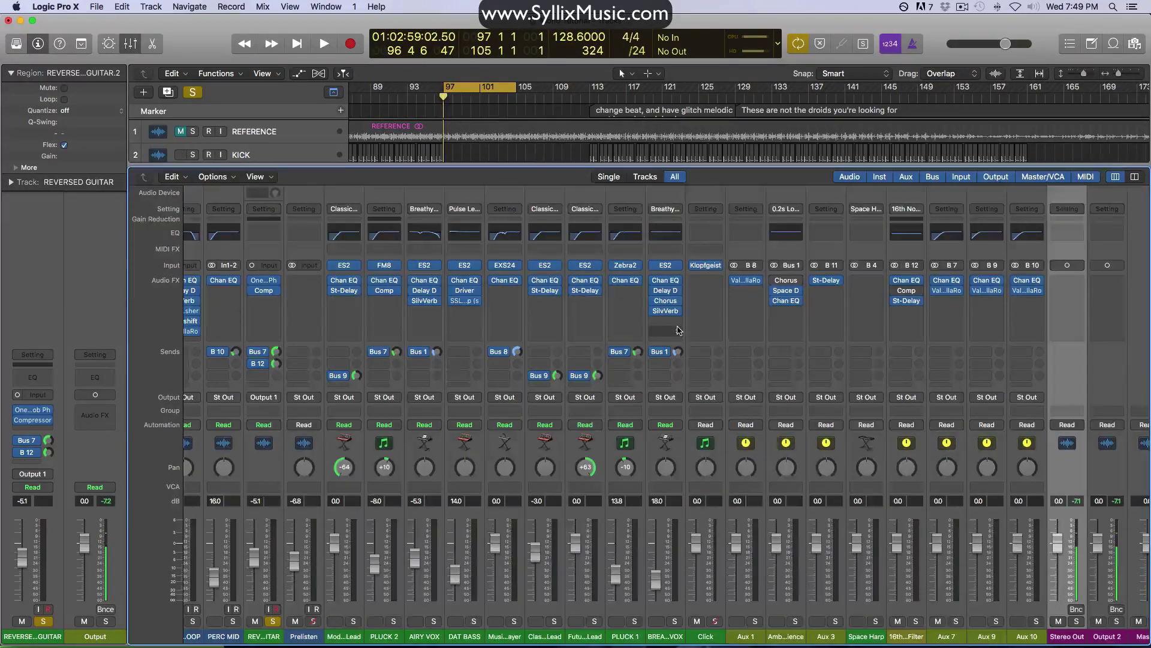
Close the Mixer, show the Browser, and clear all track solos
key(x)
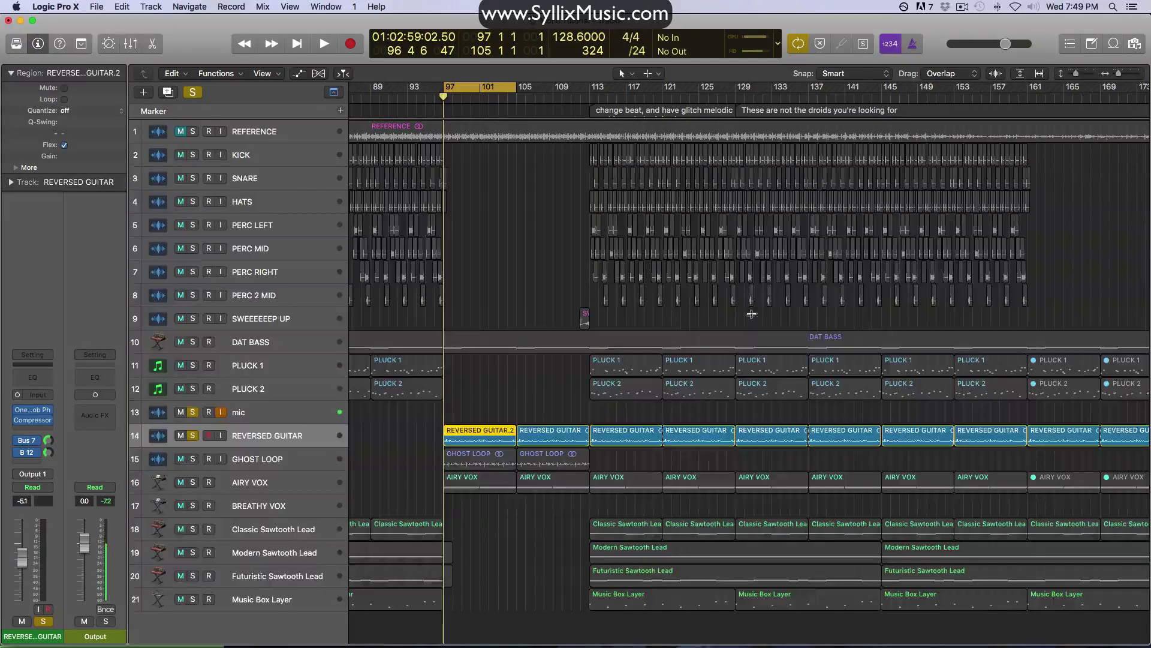
click(1135, 43)
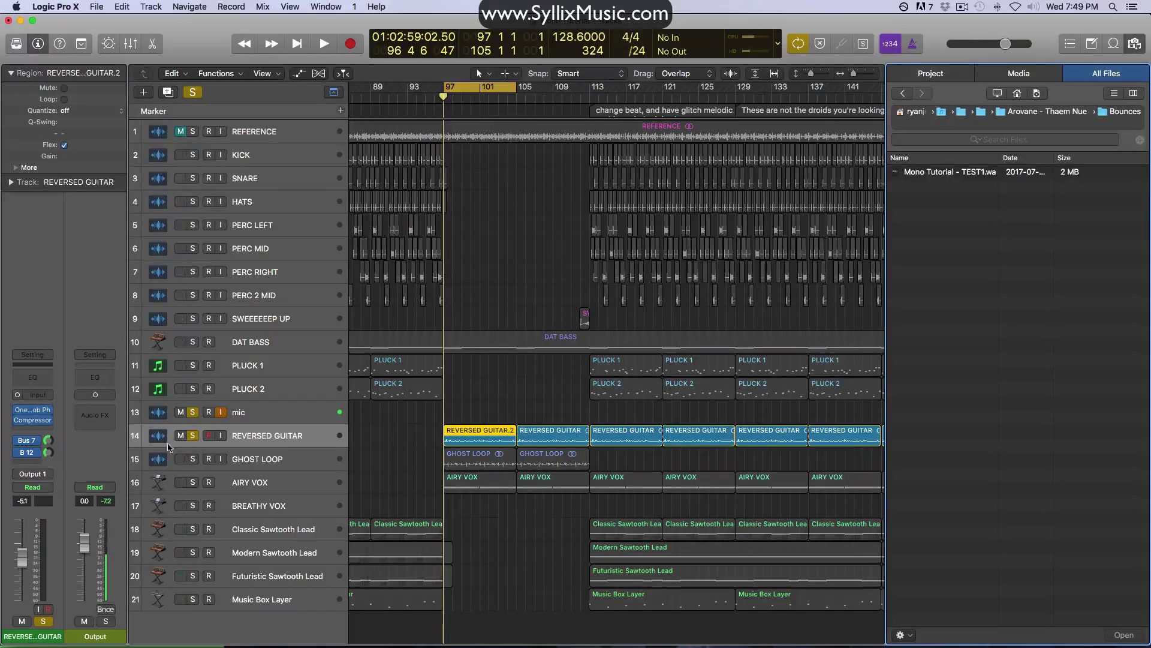
click(193, 413)
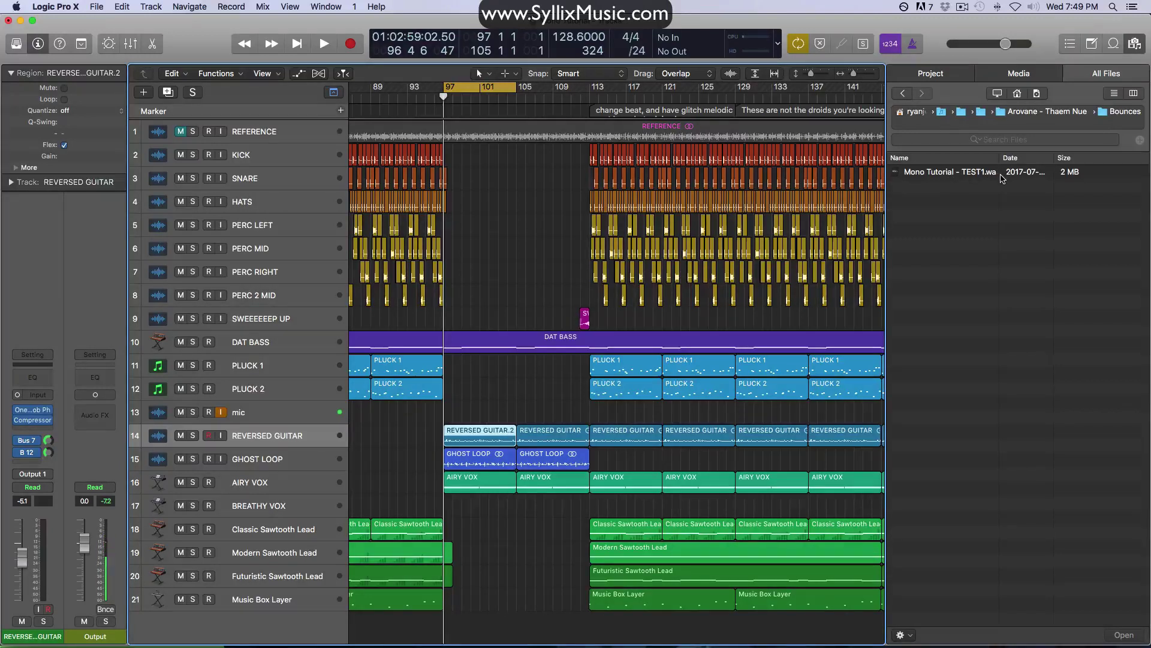
Browse All Files up to the project folder and into Bounces
click(1106, 74)
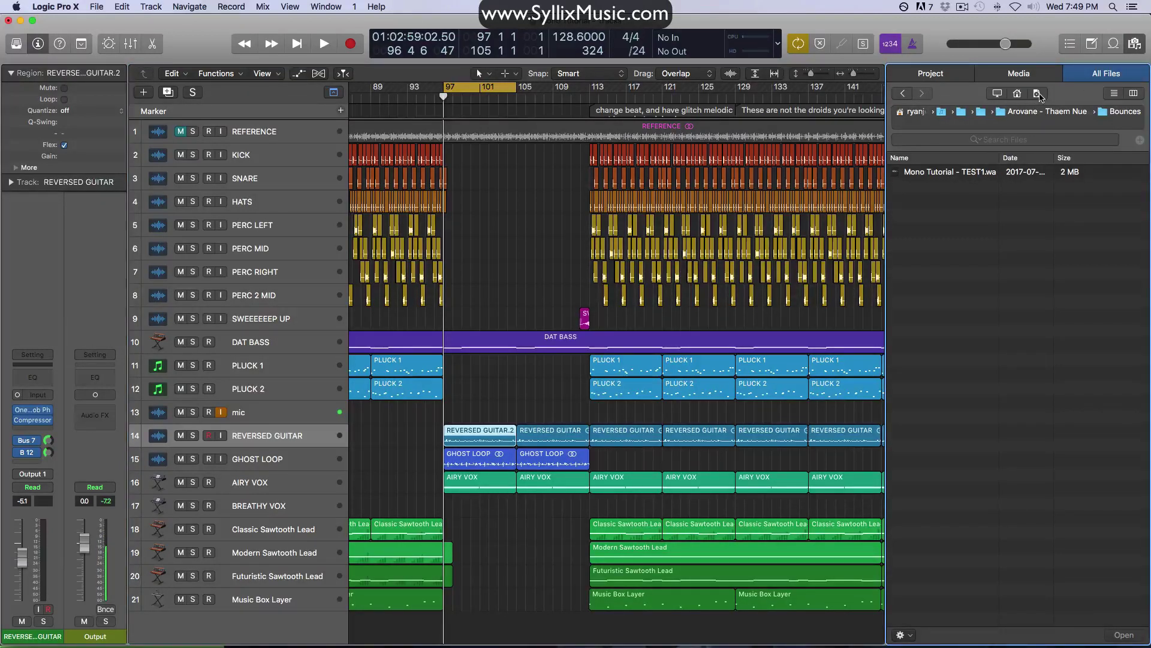
click(1038, 94)
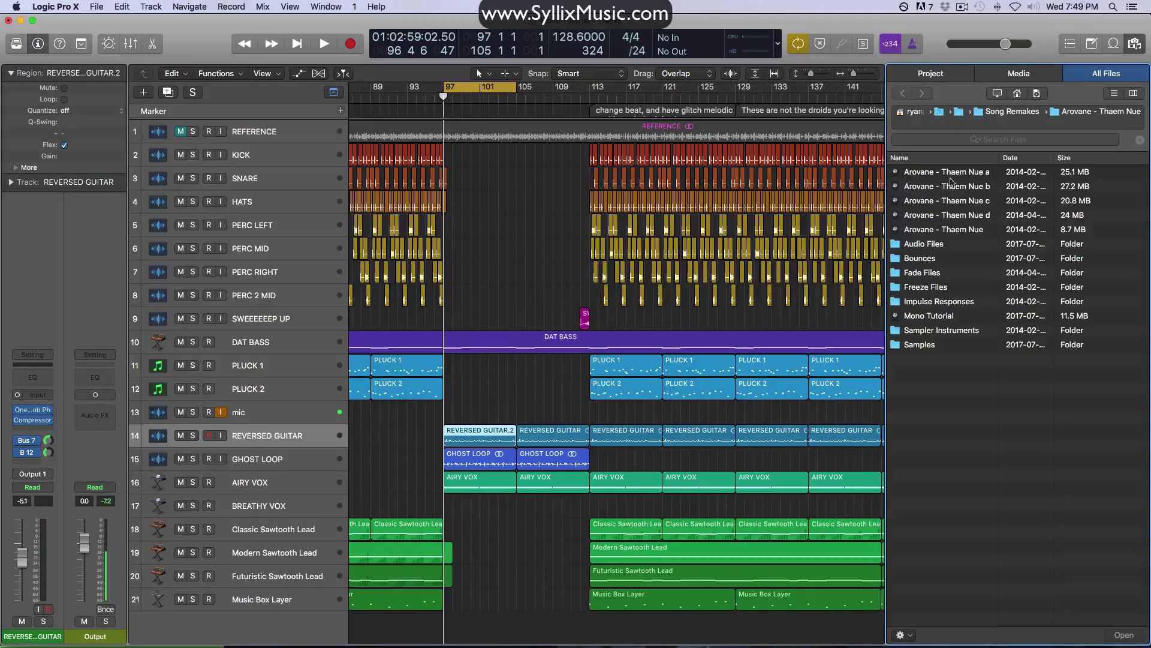
double_click(924, 259)
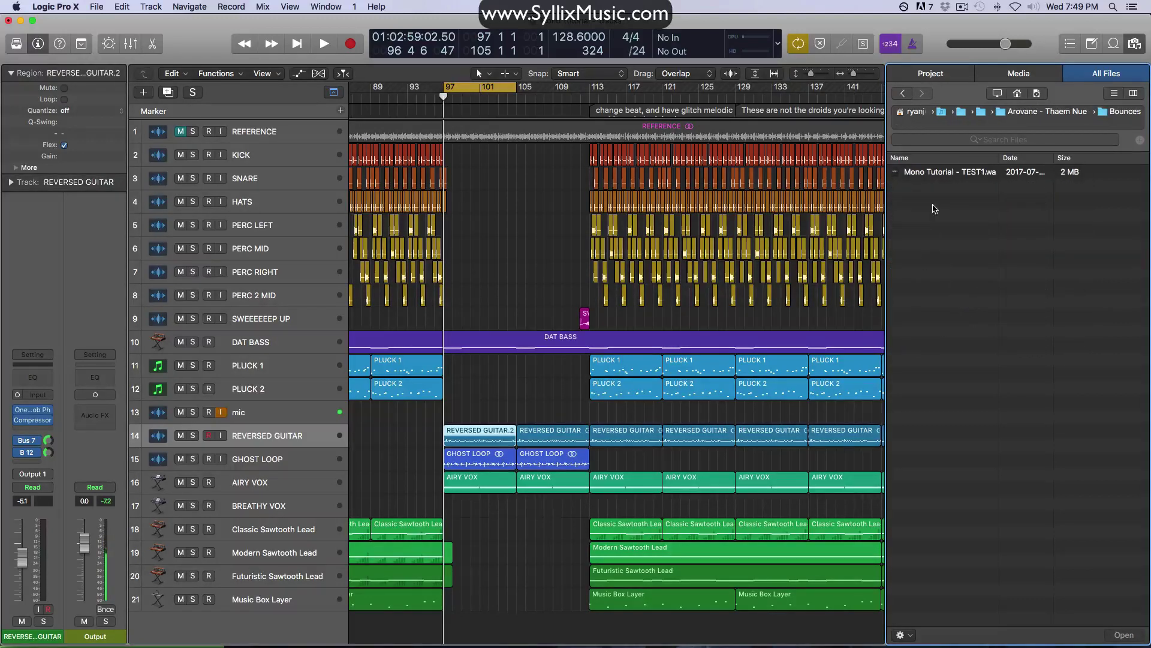
Create audio track Audio 9 and drop the Mono Tutorial - TEST1 bounce on it at bar 97
click(143, 91)
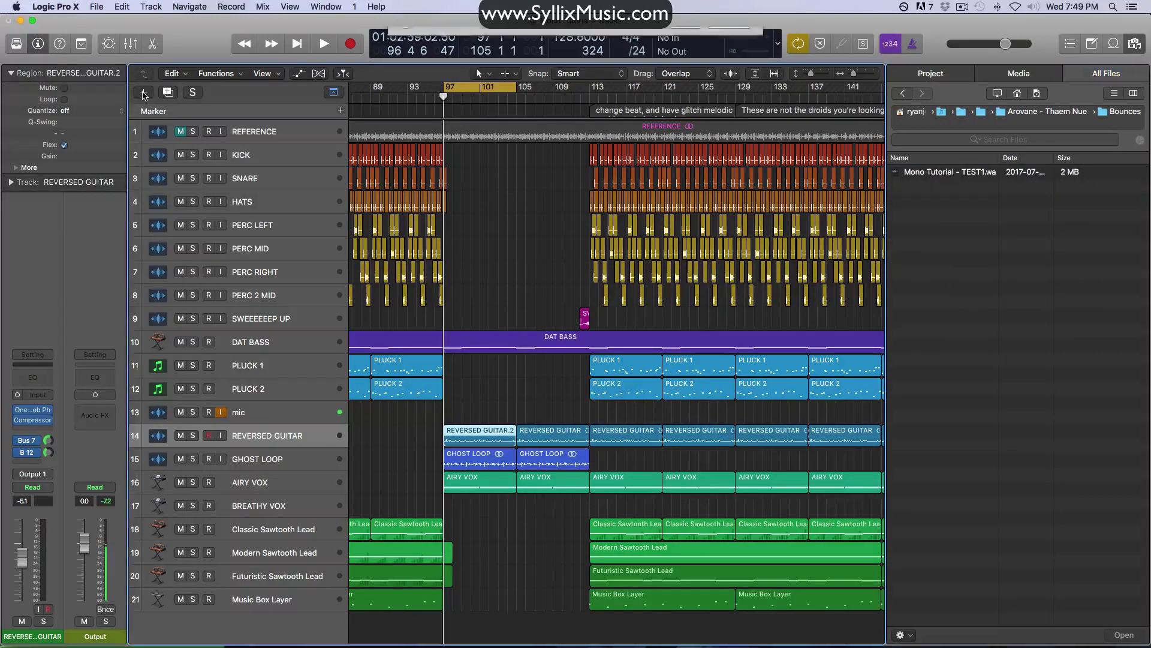
click(735, 244)
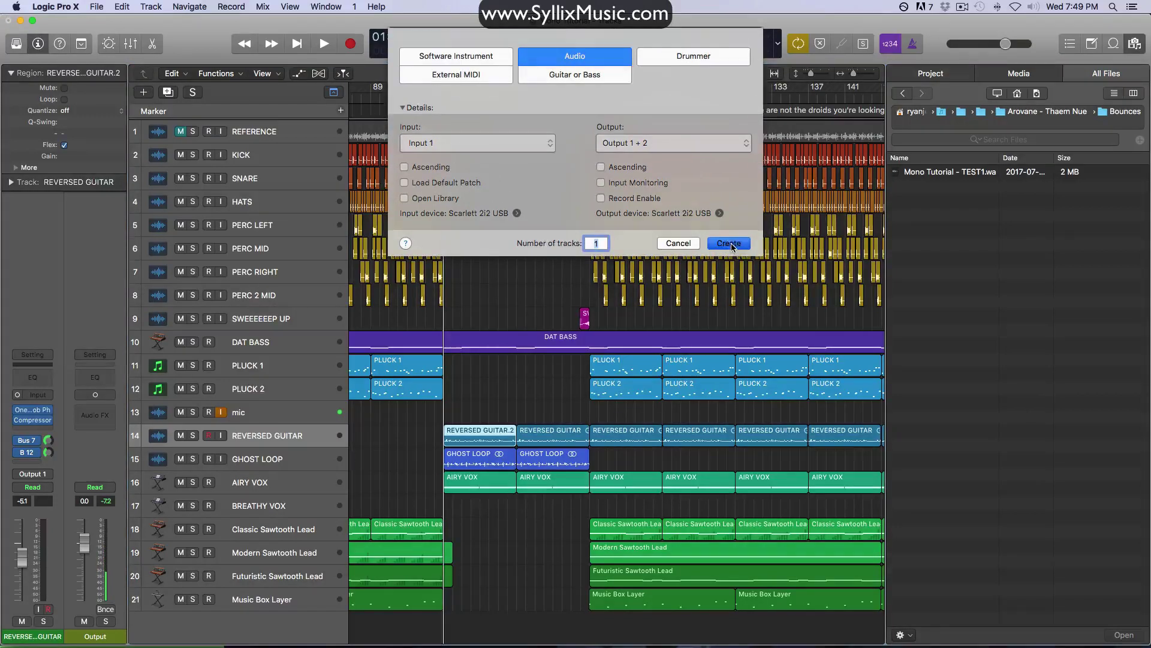
drag(964, 179, 449, 469)
Close the file browser and switch the Stereo Out channel to mono in the Mixer
key(f)
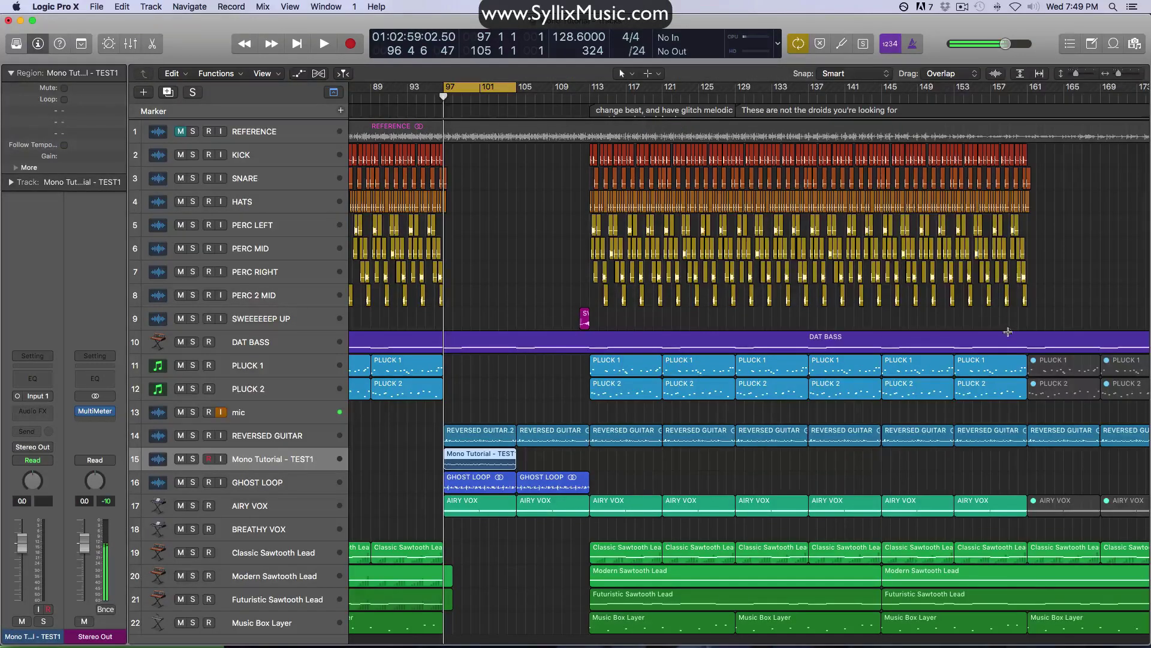
key(x)
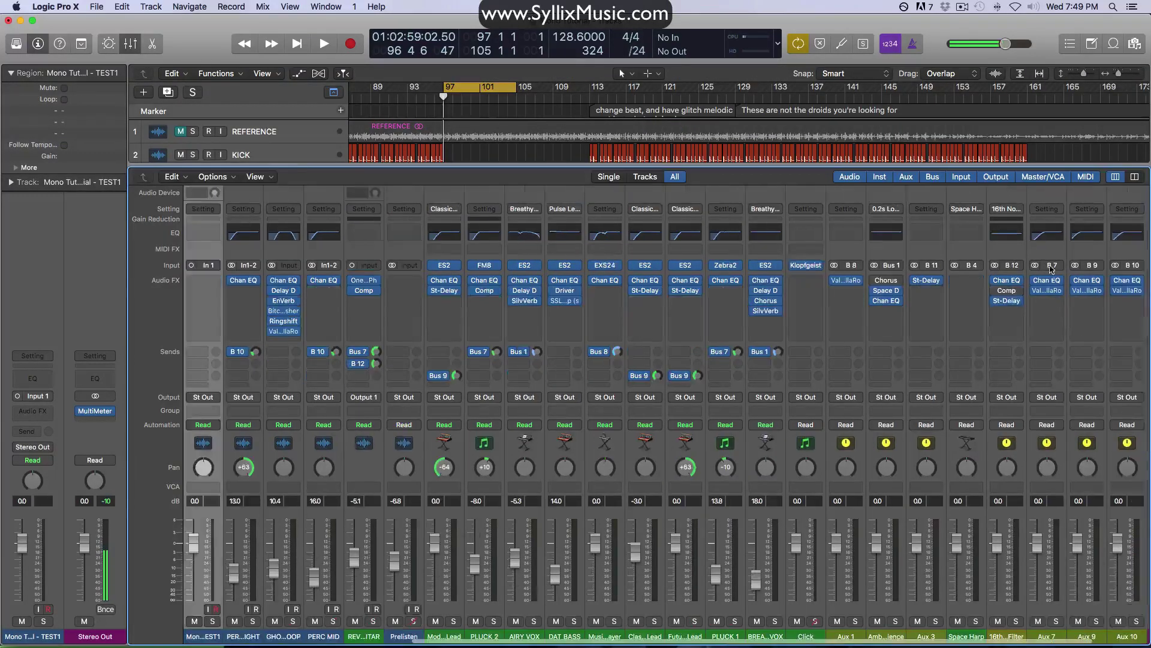
scroll(861, 341, right, 3)
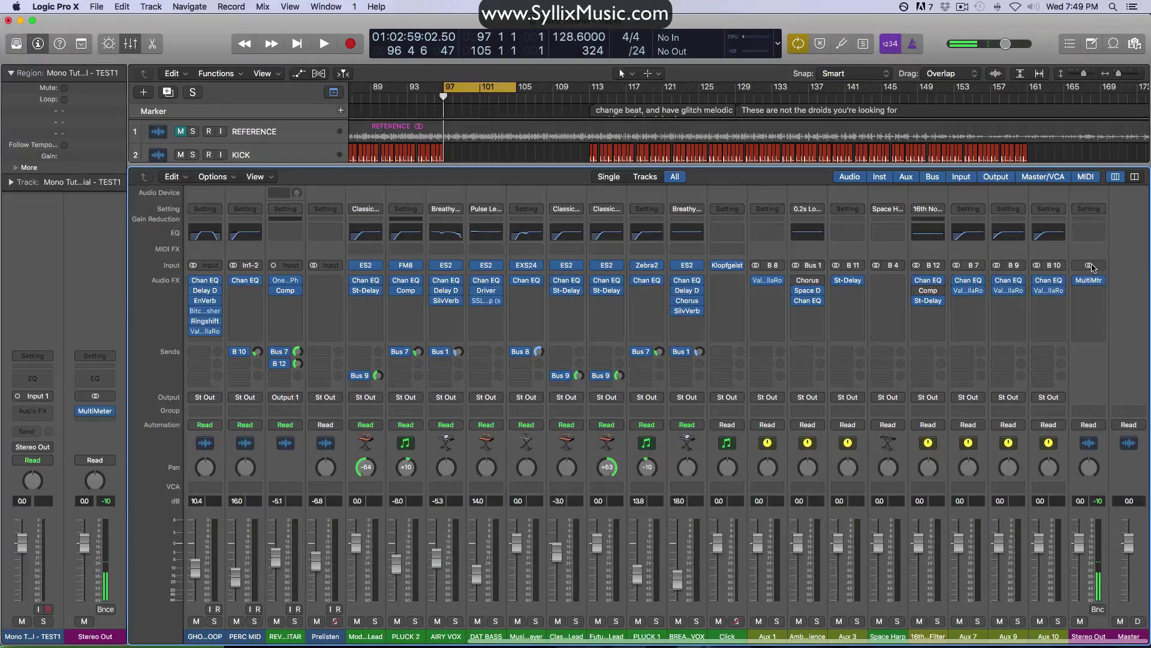
click(1090, 266)
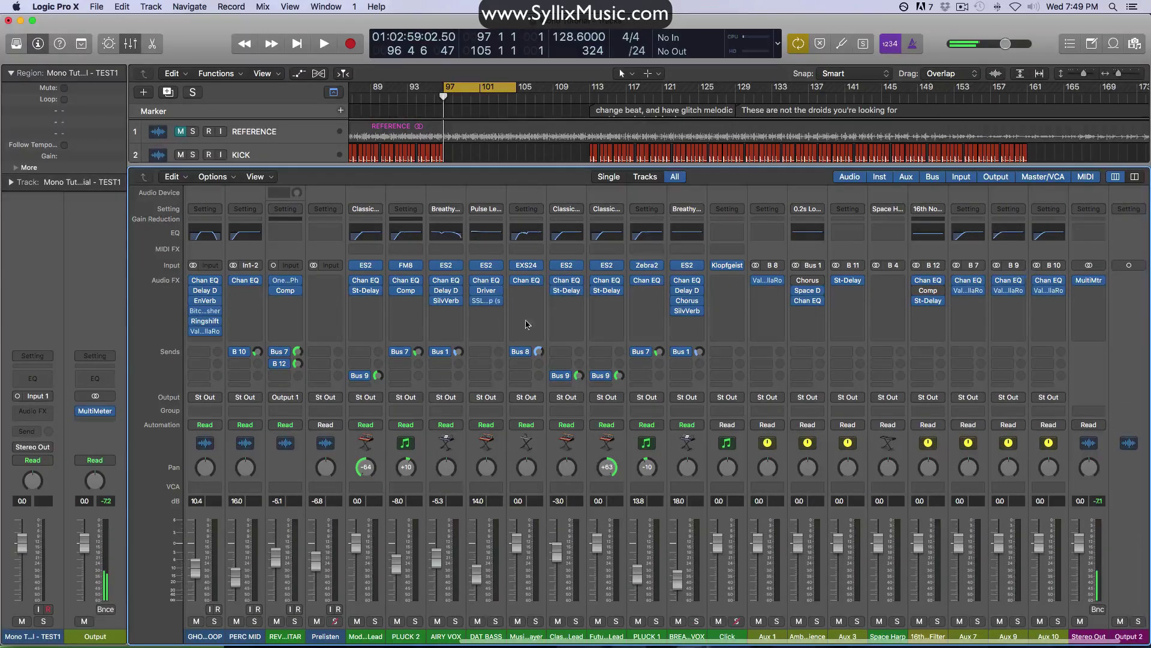
Switch the REVERSED GUITAR channel format from mono to stereo, routing it to Stereo Out
key(x)
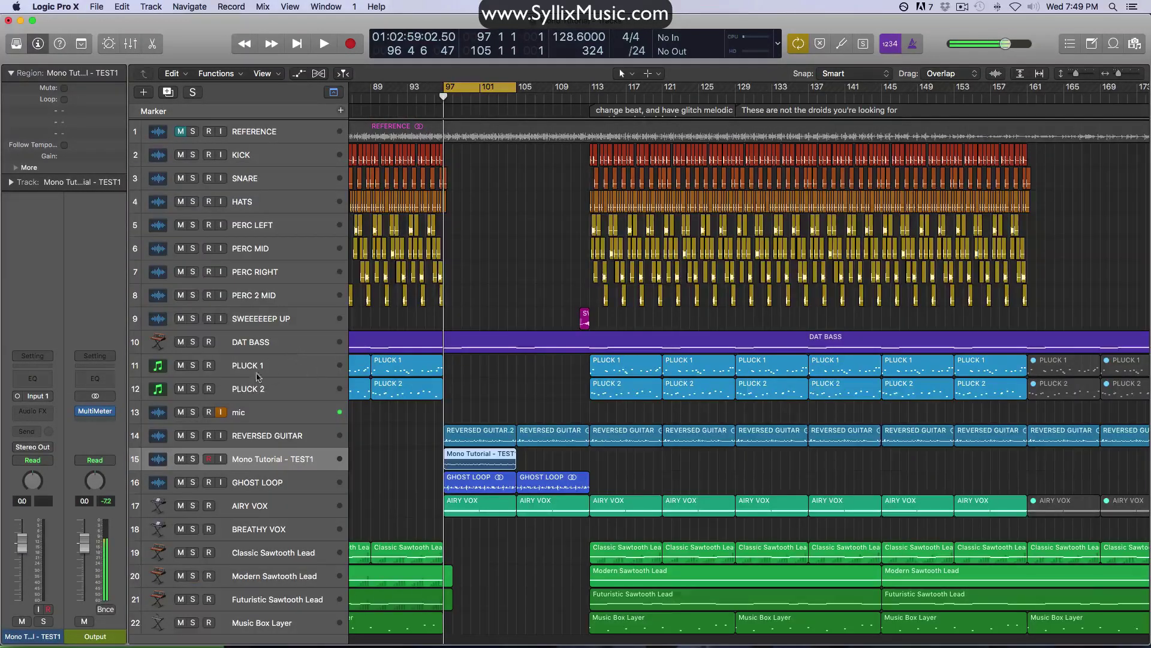
click(263, 438)
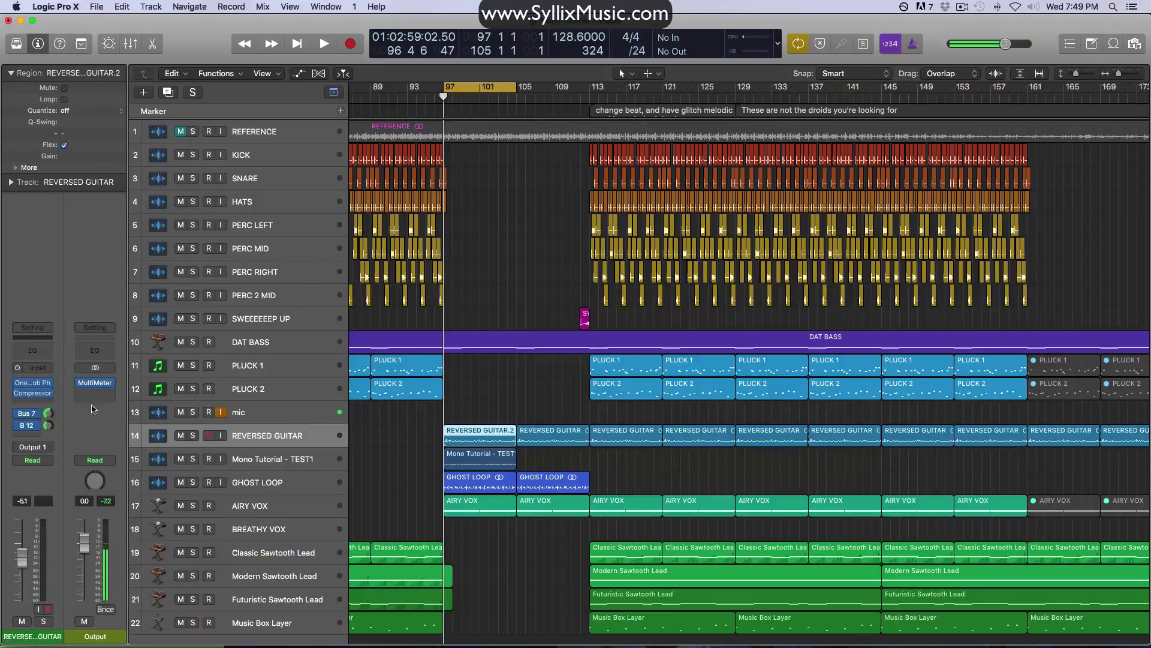
click(17, 368)
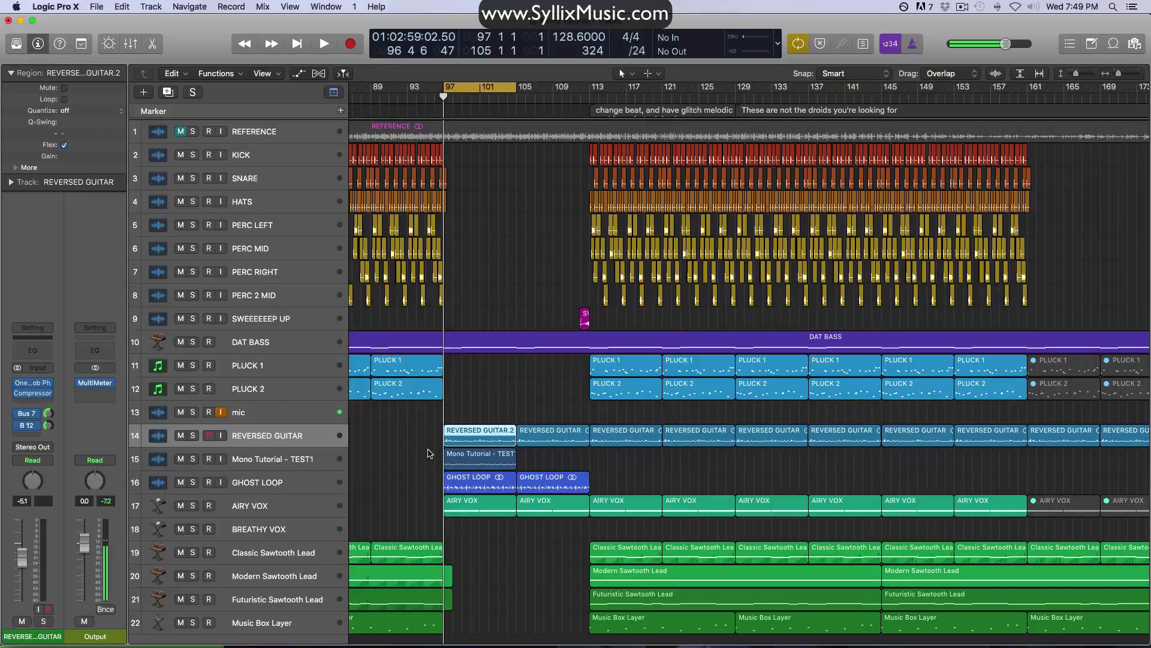
click(95, 382)
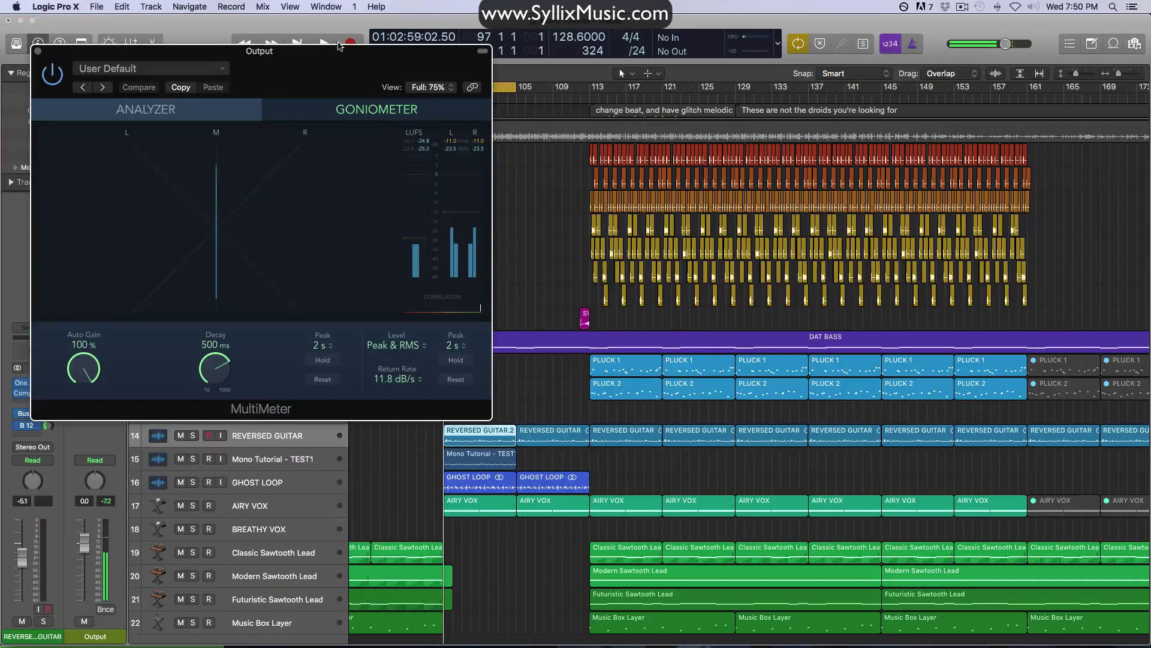
drag(280, 60, 866, 231)
scroll(449, 411, down, 2)
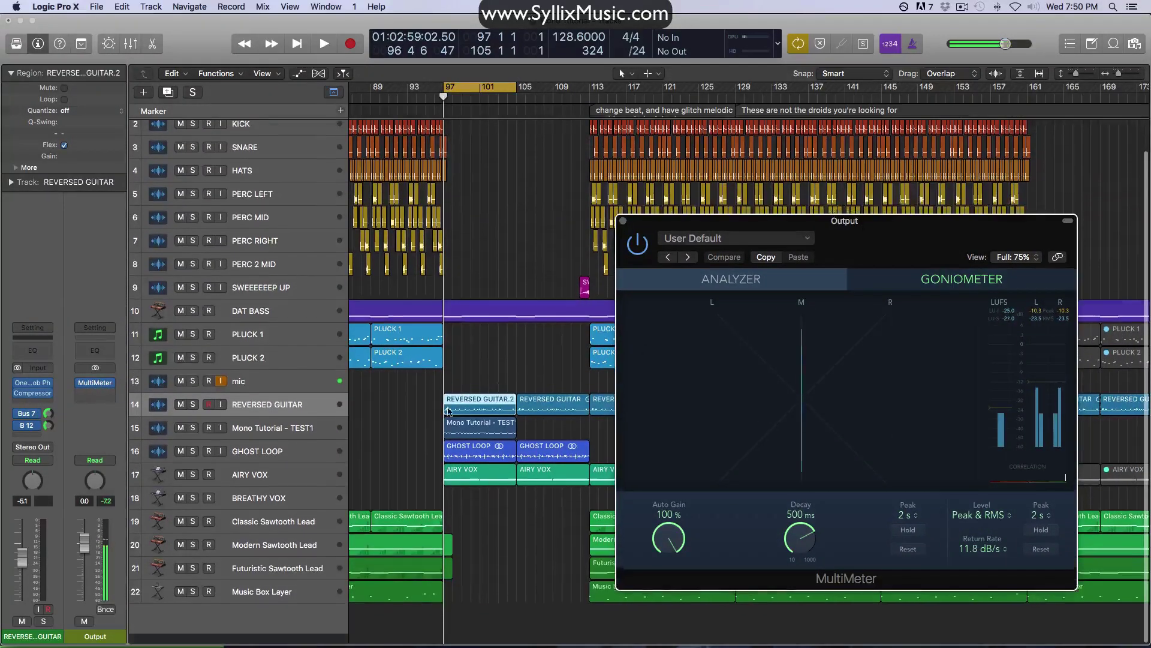
scroll(449, 411, up, 6)
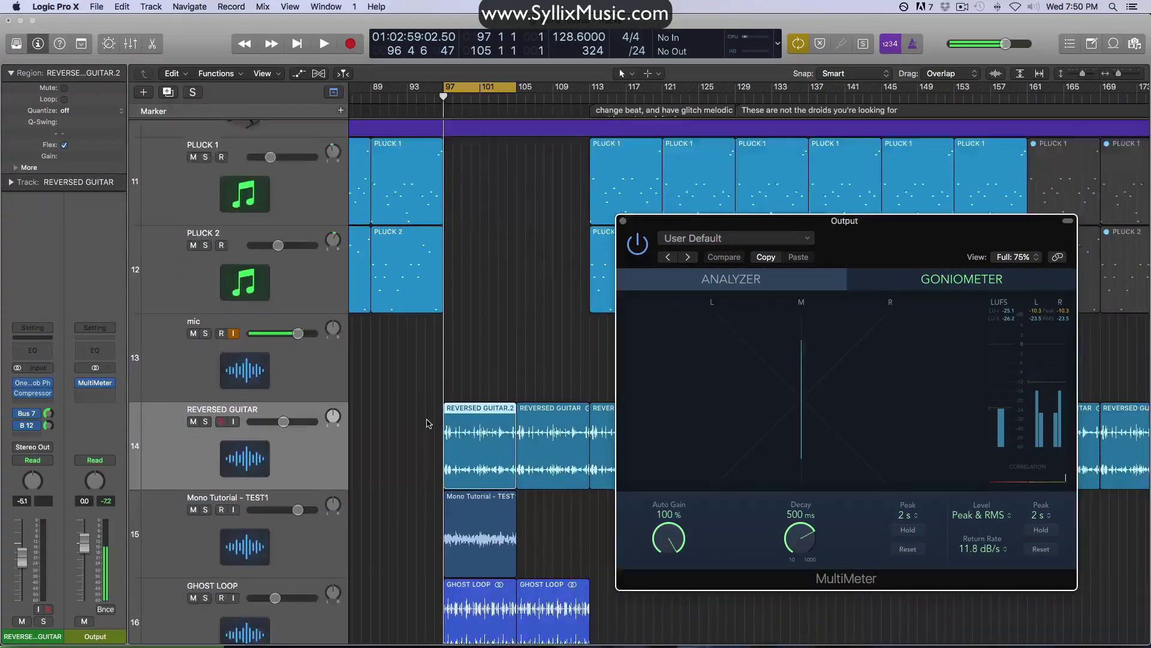
scroll(429, 423, down, 3)
scroll(453, 358, up, 4)
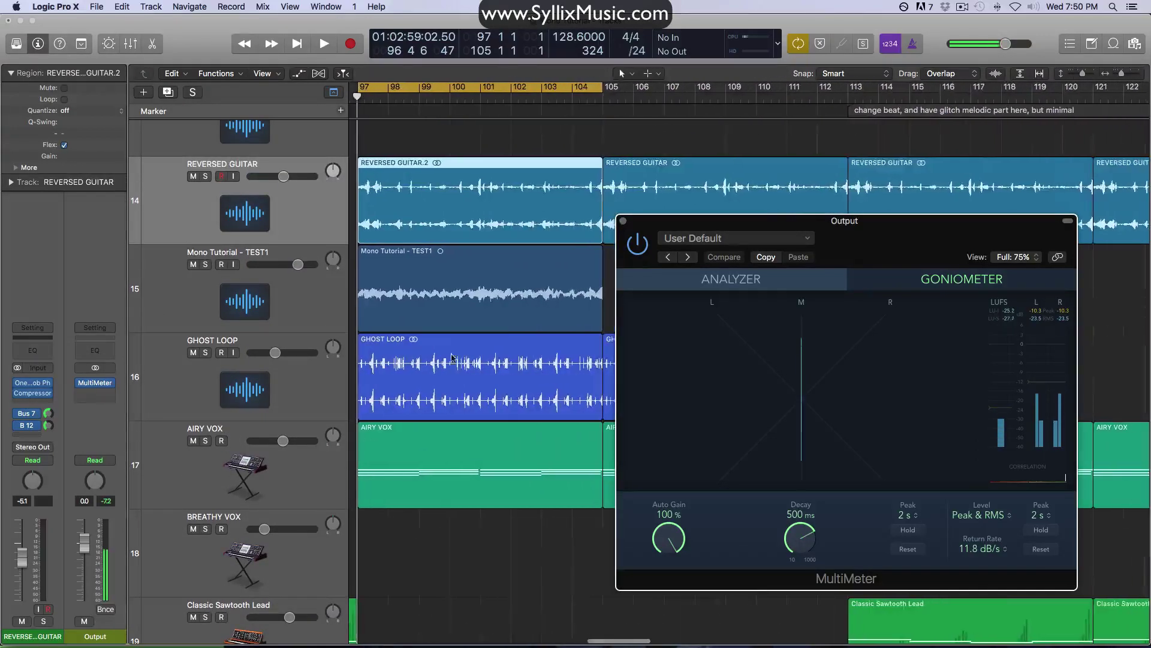
click(623, 221)
scroll(574, 272, left, 2)
click(574, 271)
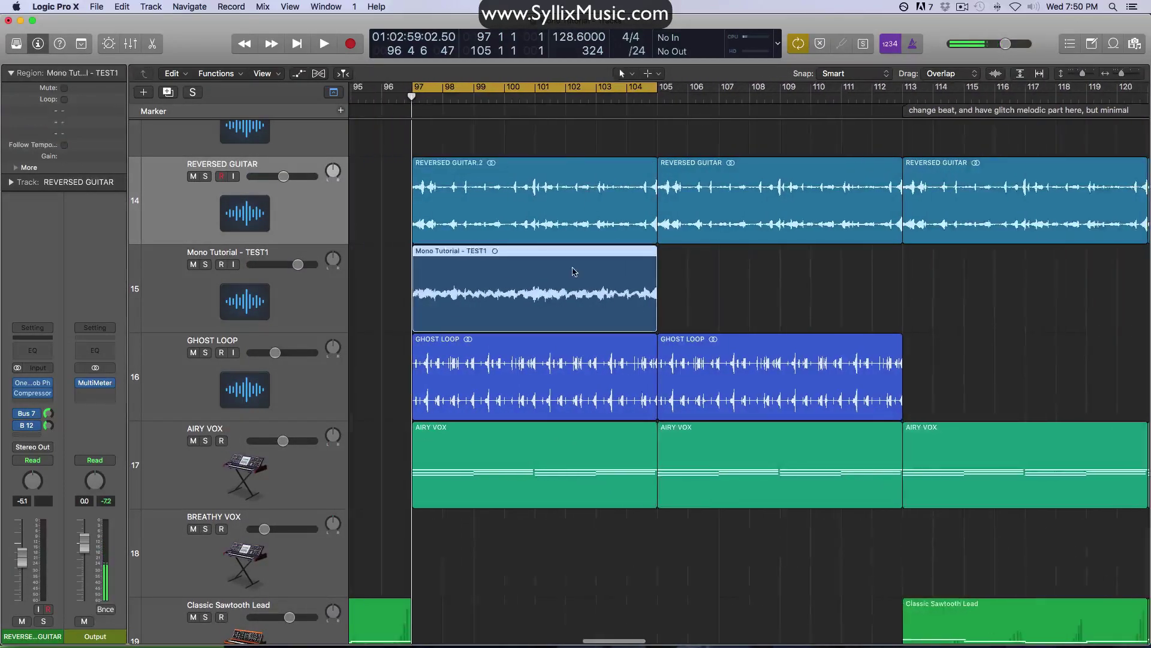
scroll(574, 271, up, 2)
scroll(540, 300, left, 1)
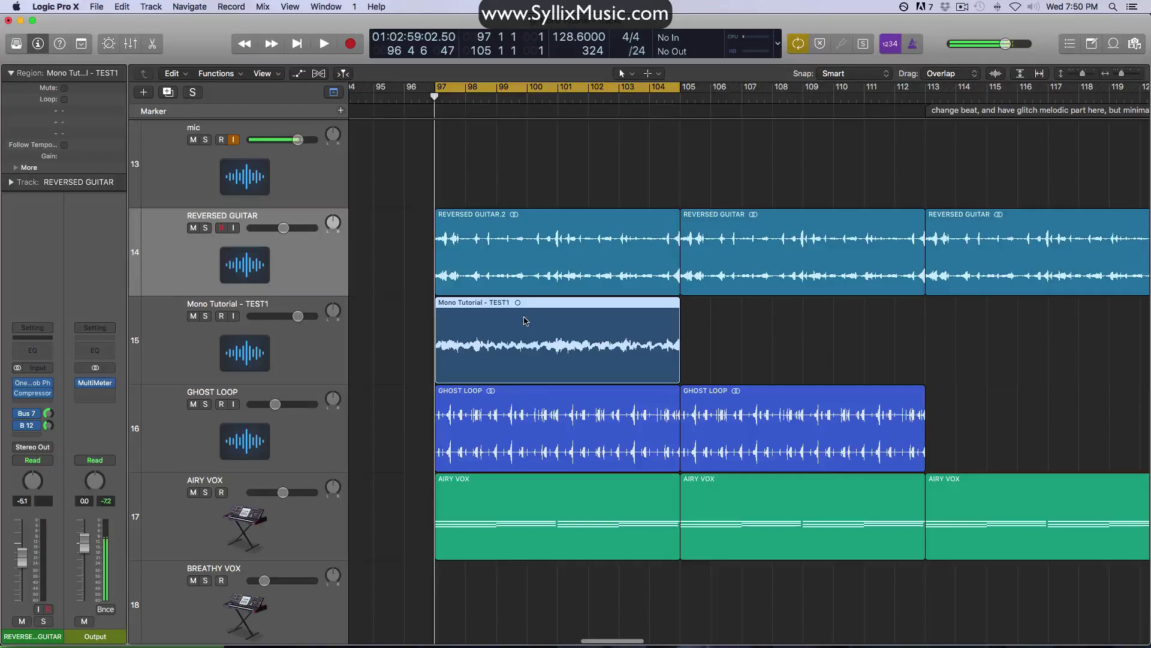
scroll(533, 324, up, 3)
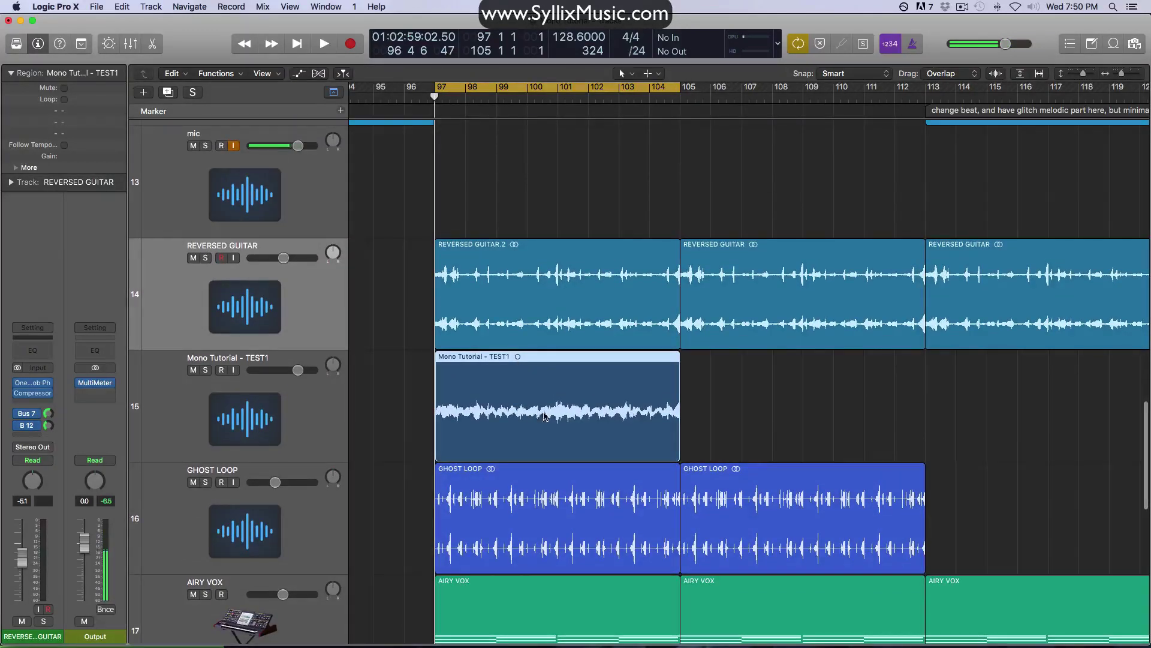
scroll(571, 414, down, 5)
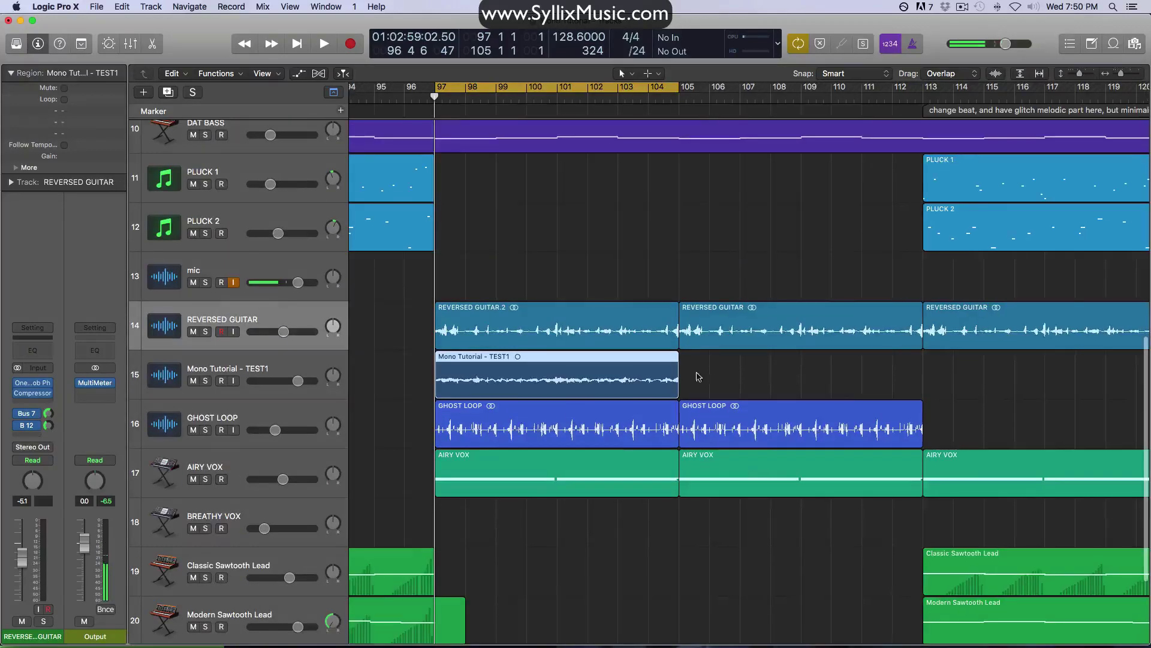
scroll(731, 344, down, 5)
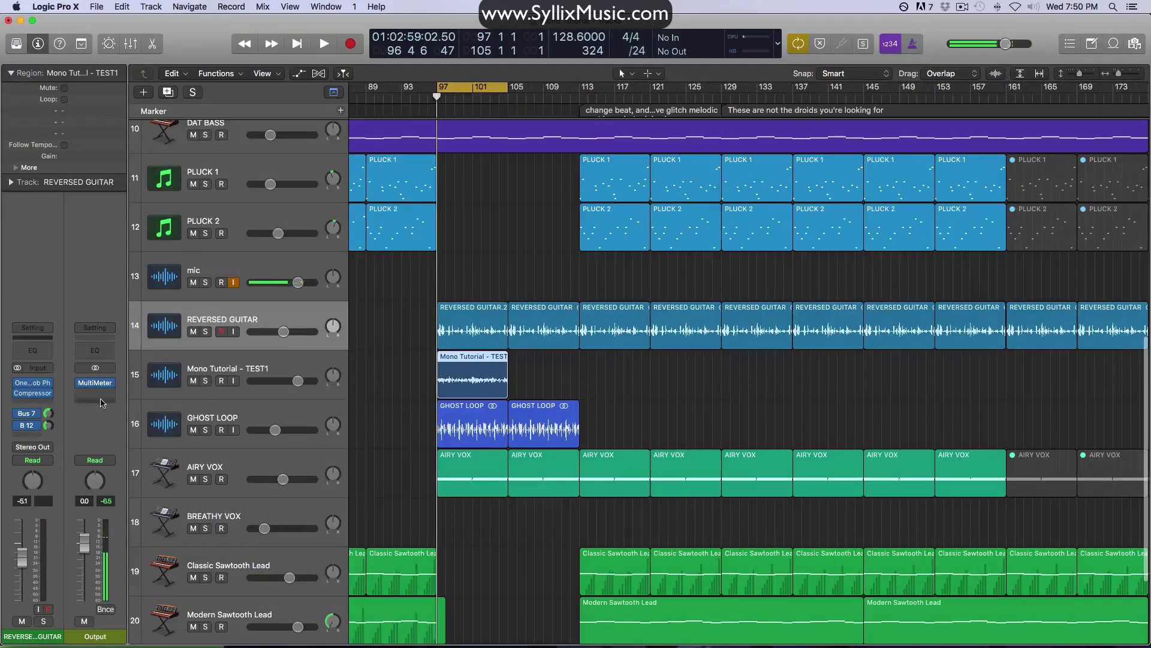
Open the MultiMeter and play REVERSED GUITAR soloed to view its goniometer trace
click(95, 382)
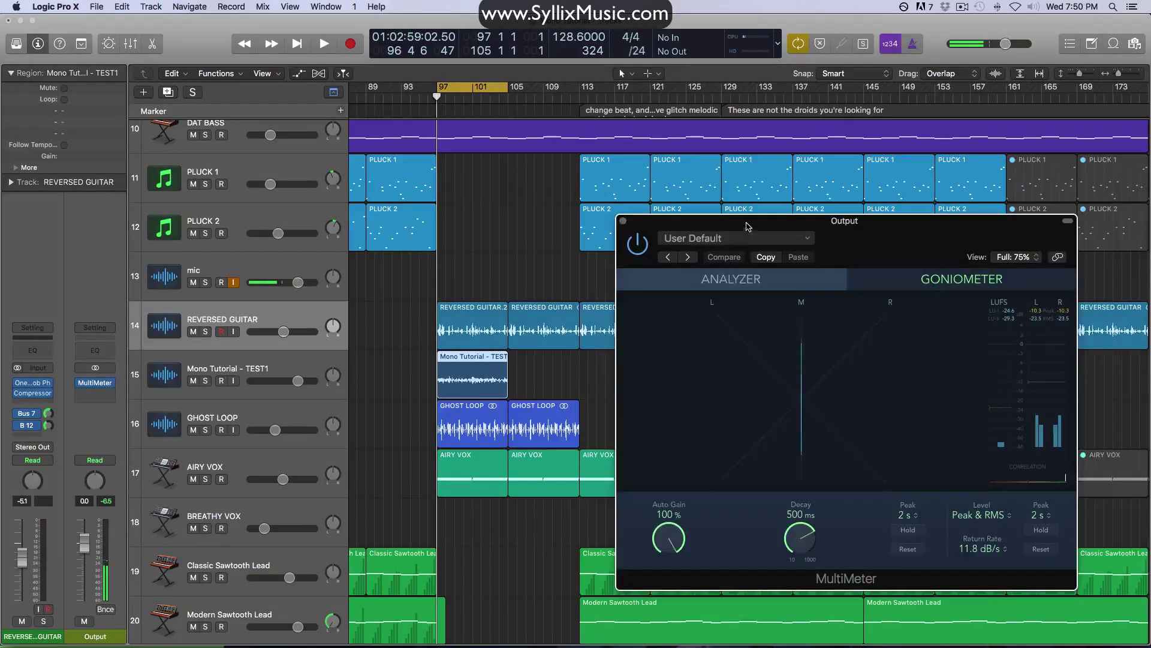
drag(748, 226, 821, 174)
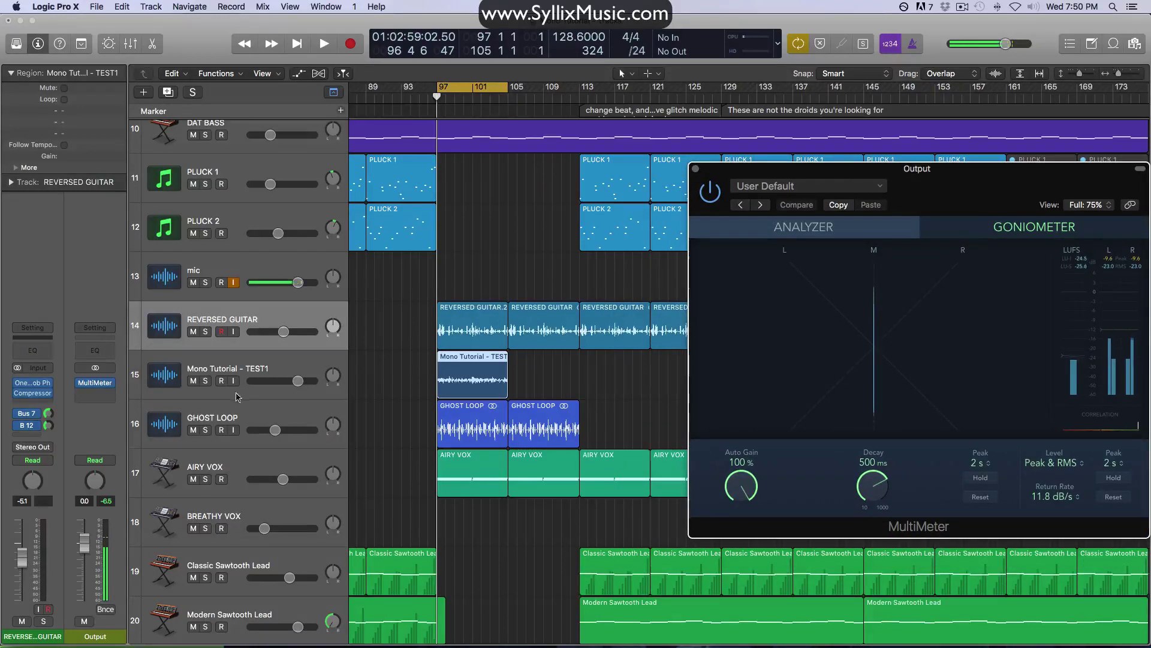
click(205, 332)
key(space)
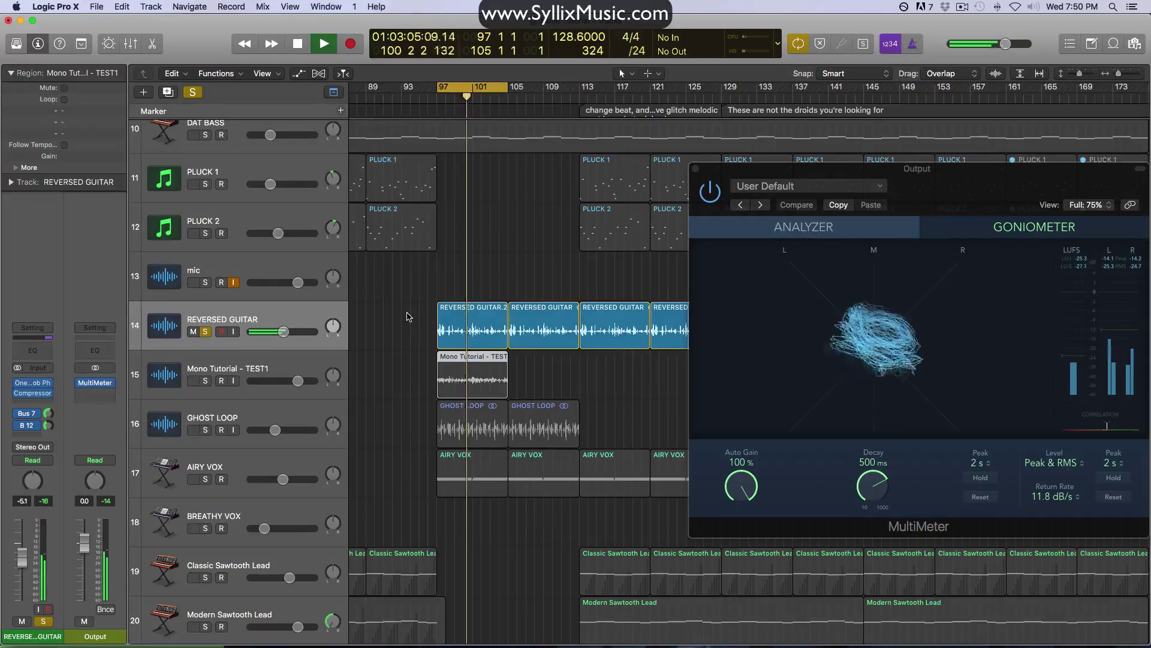
key(space)
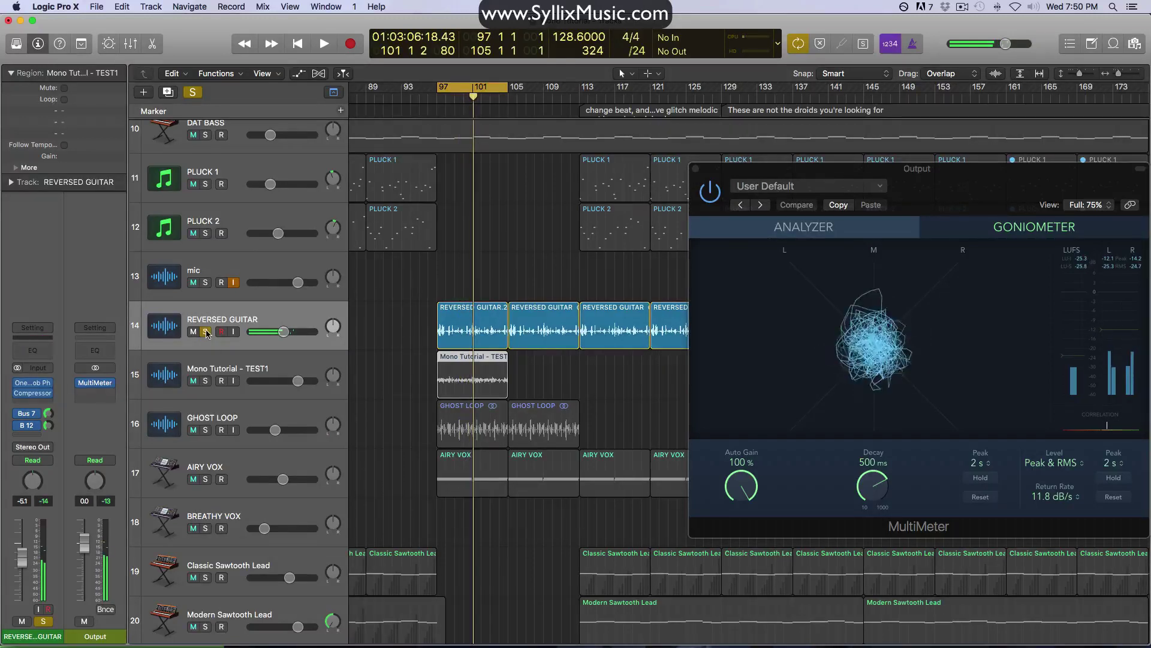
click(205, 331)
Play the Mono Tutorial - TEST1 bounce soloed to view its thin vertical goniometer line
click(205, 381)
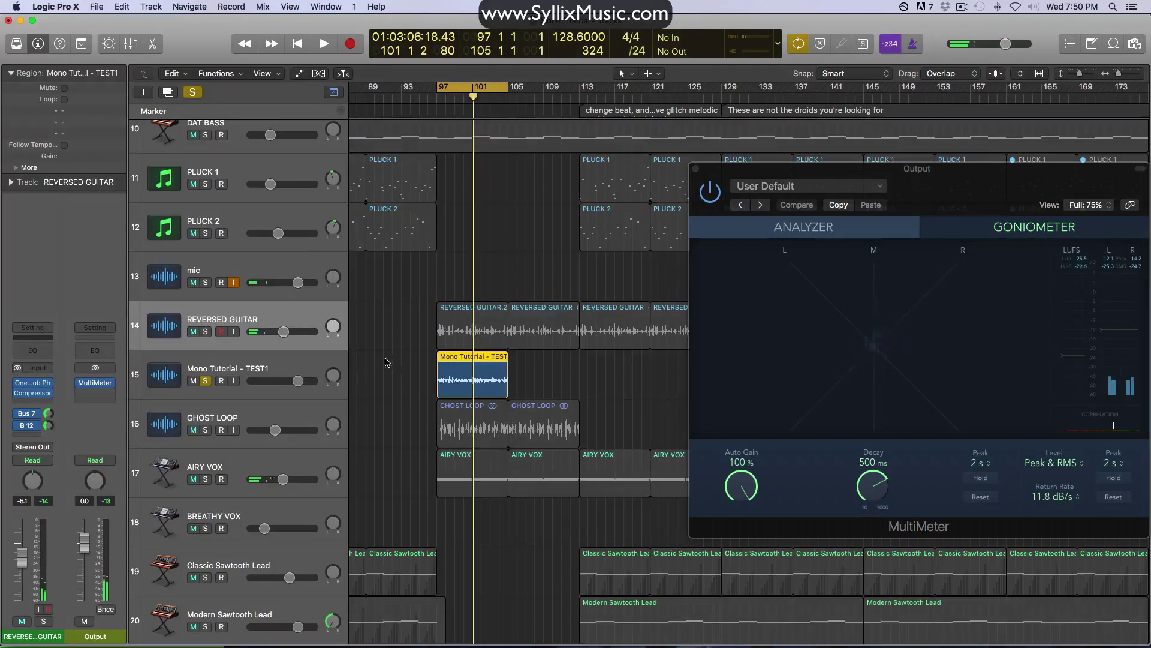
click(386, 363)
key(space)
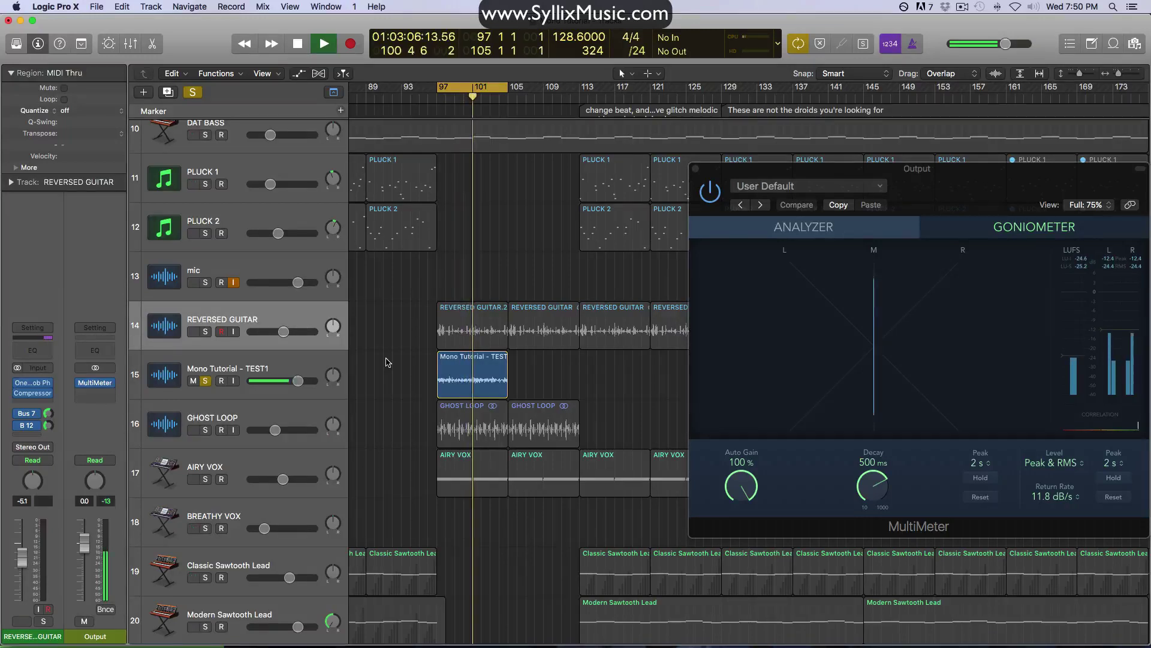
key(space)
click(206, 380)
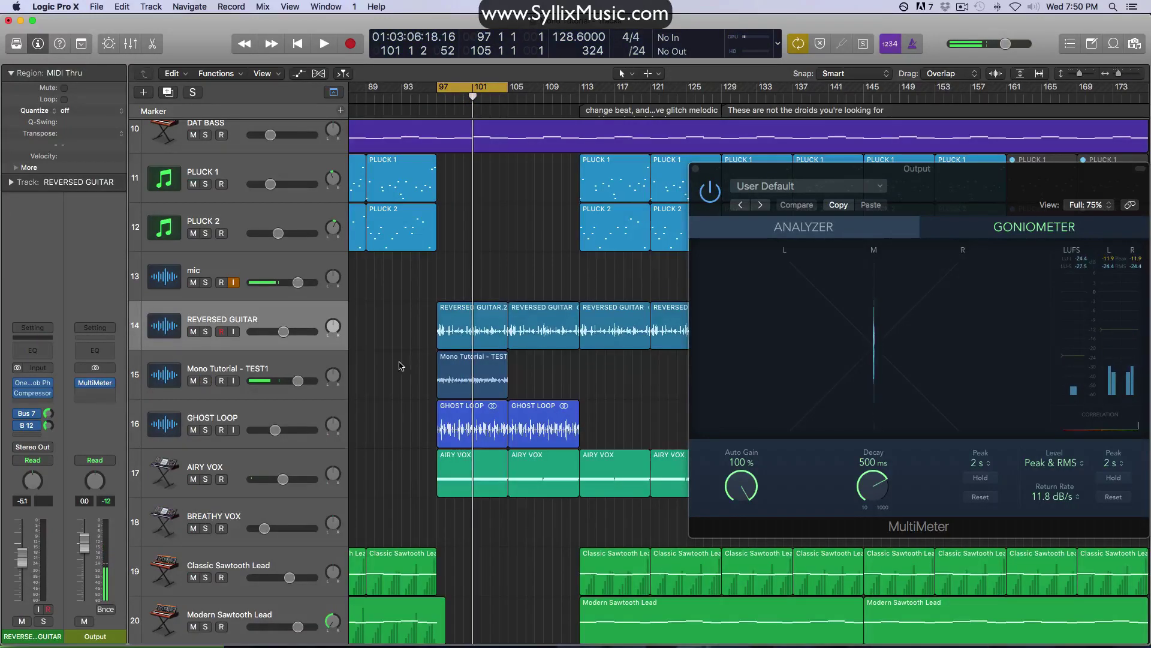